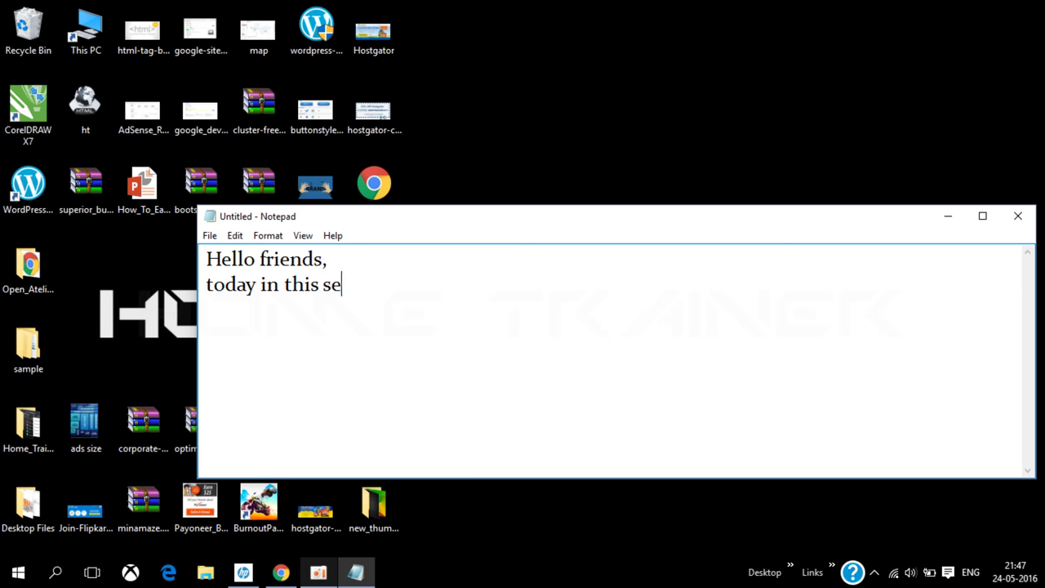
Step: Complete the note's second line with "session we will learn how to affiliate dreamhost program." and add "Let's begin!" below a blank line
{"action": "type", "text": "we "}
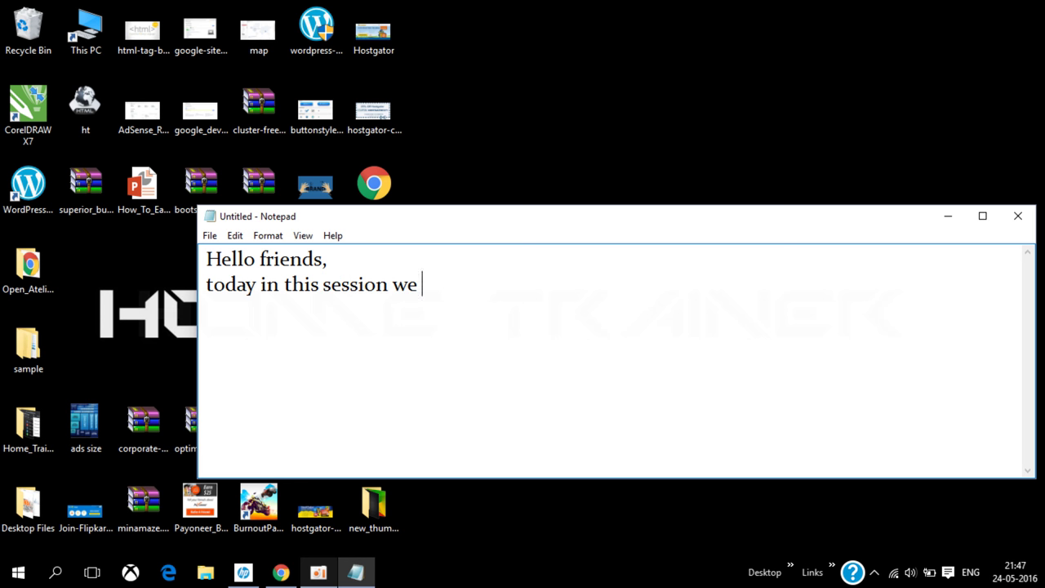
{"action": "type", "text": "will lea"}
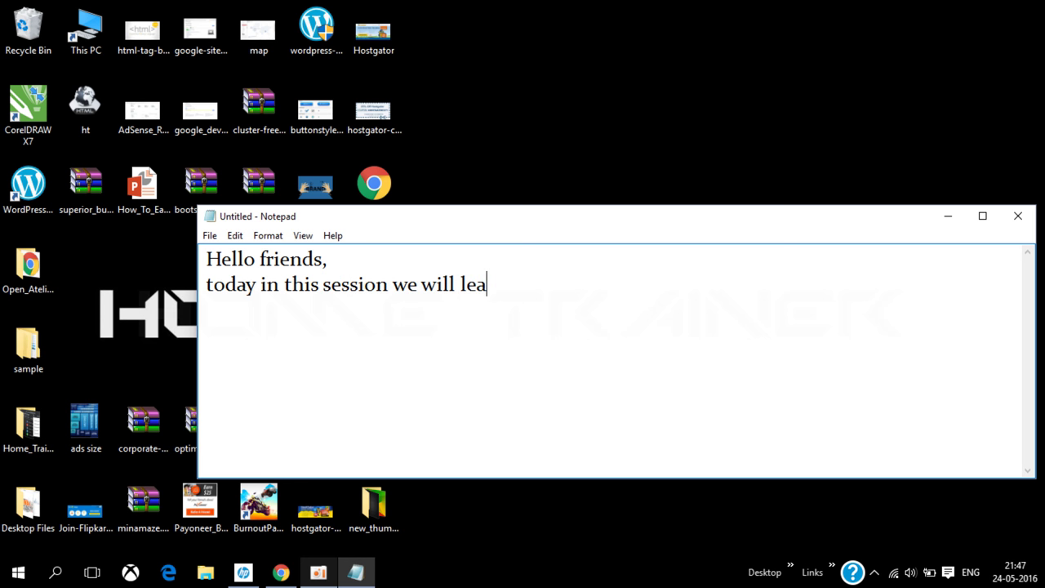
{"action": "type", "text": "rn how "}
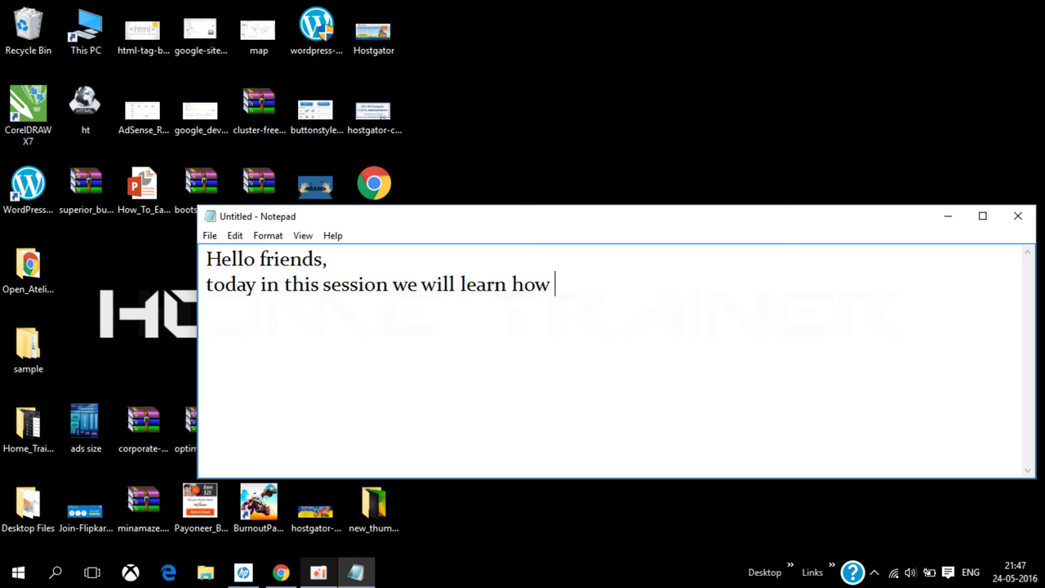
{"action": "type", "text": "to affiliate"}
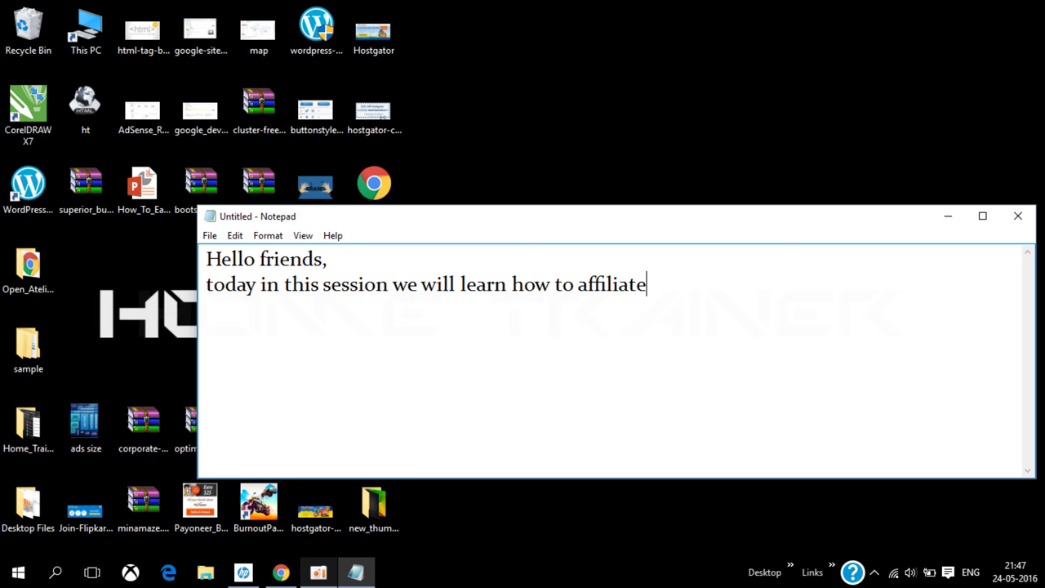
{"action": "type", "text": " dreamhost"}
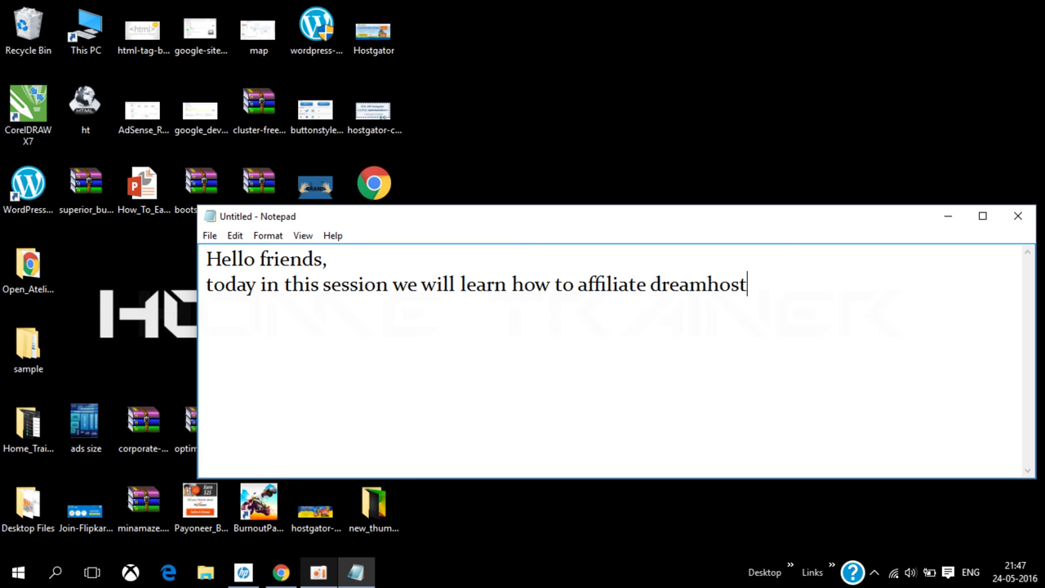
{"action": "type", "text": " program.  "}
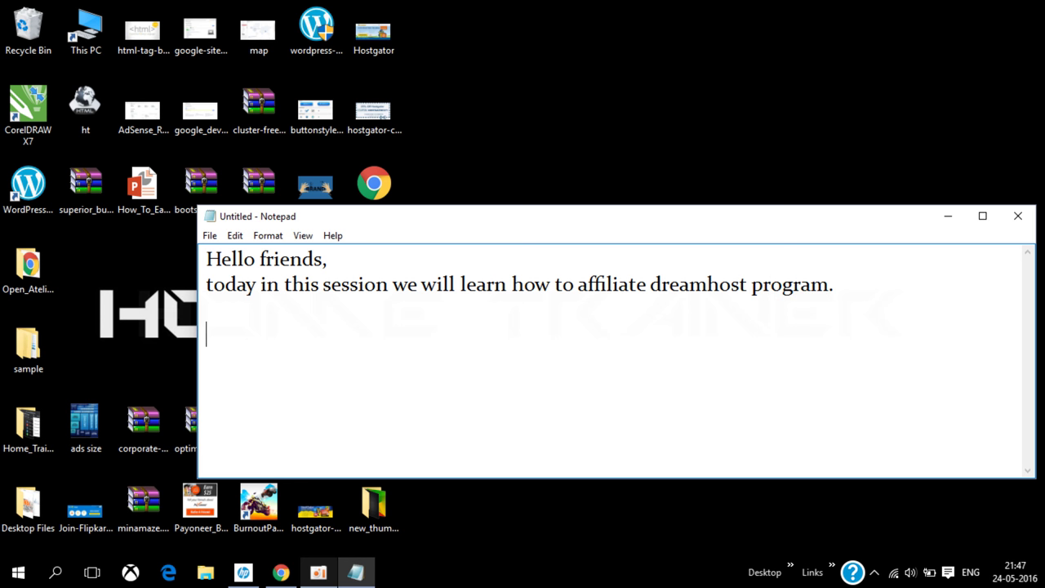
{"action": "type", "text": "Let's begin"}
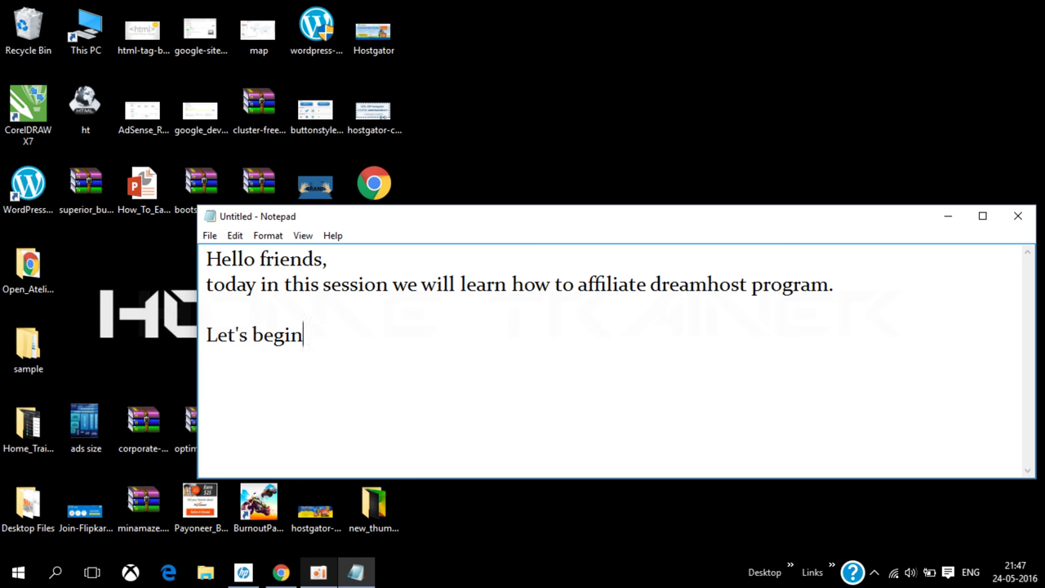
{"action": "type", "text": "!."}
Step: Minimise the note window and refresh the desktop
{"action": "left_click", "coordinate": [955, 219]}
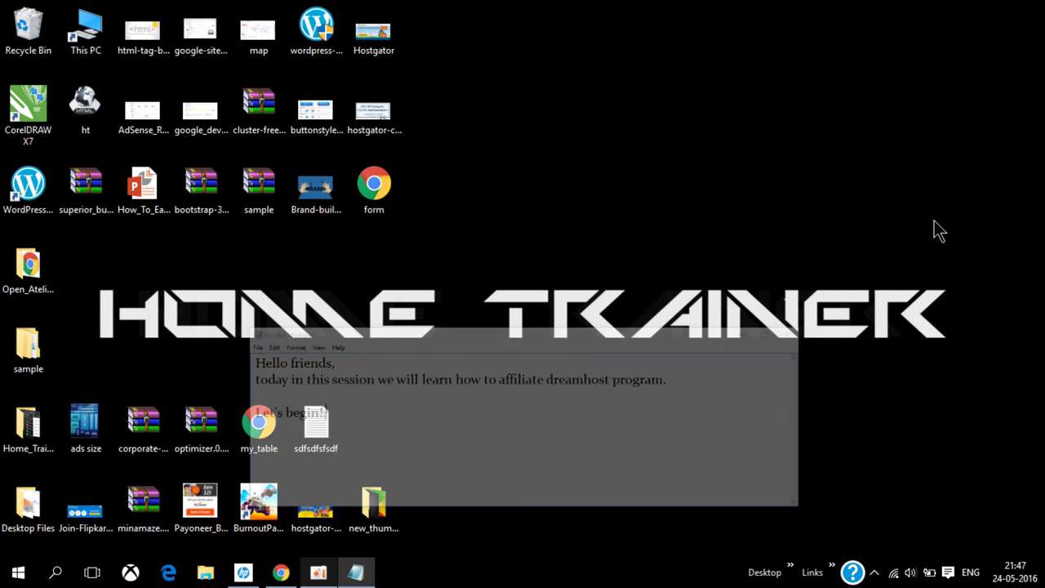
{"action": "right_click", "coordinate": [467, 109]}
{"action": "left_click", "coordinate": [535, 148]}
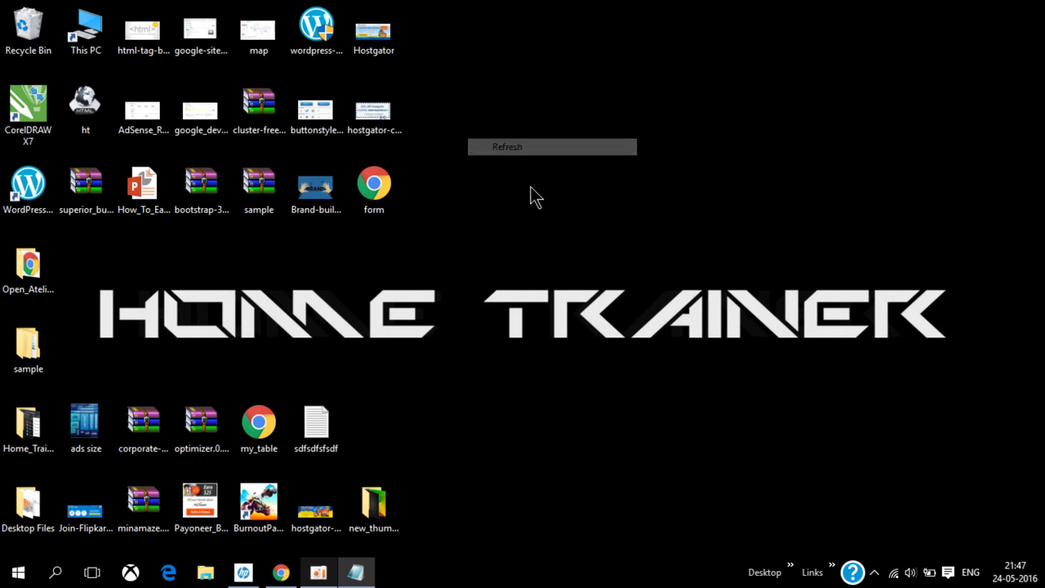
Step: Switch to Chrome, search Google for "dreamhost" and open the official DreamHost website
{"action": "left_click", "coordinate": [281, 572]}
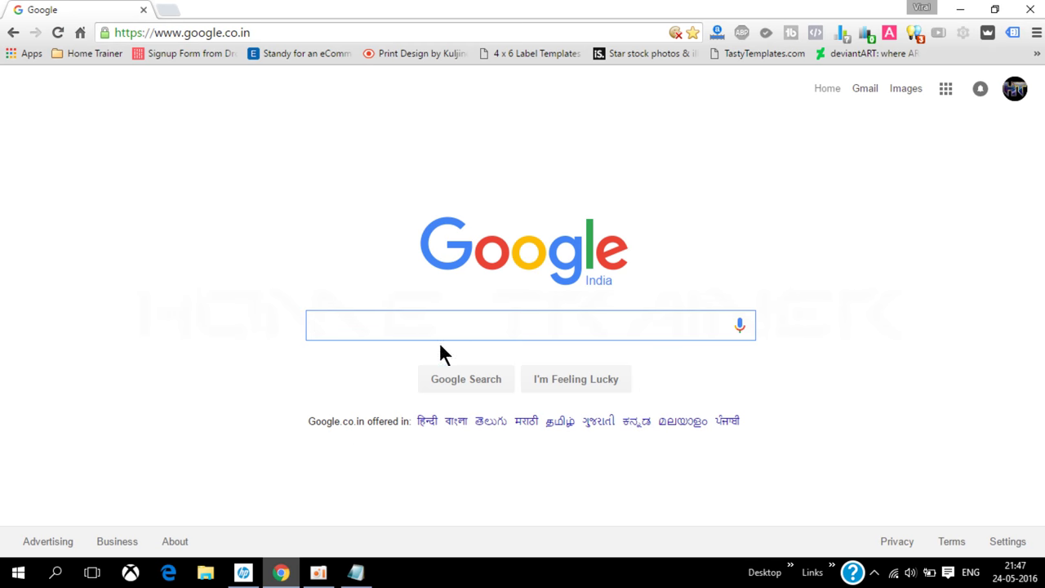
{"action": "left_click", "coordinate": [80, 33]}
{"action": "left_click", "coordinate": [345, 328]}
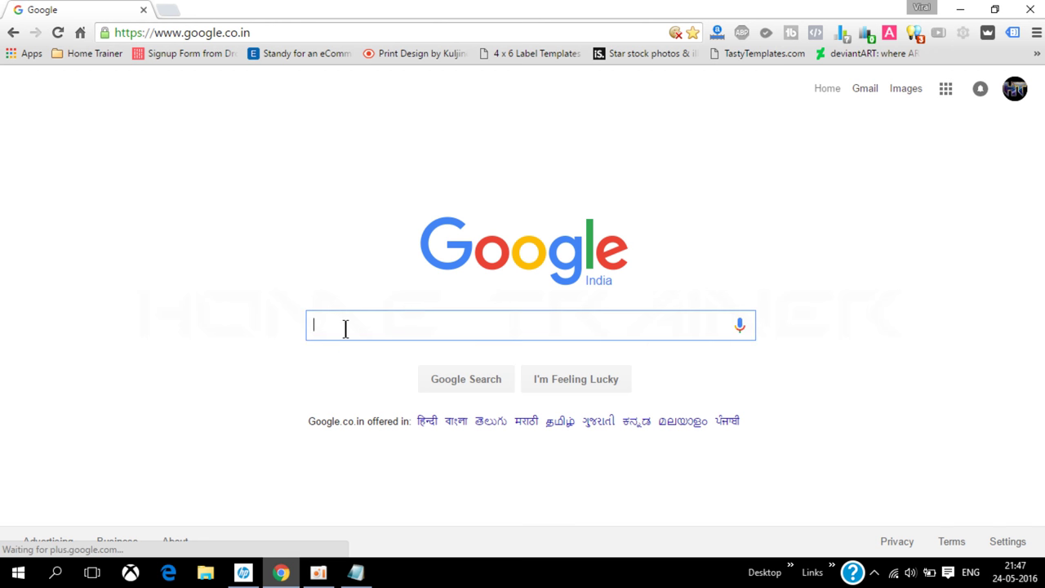
{"action": "type", "text": "drea"}
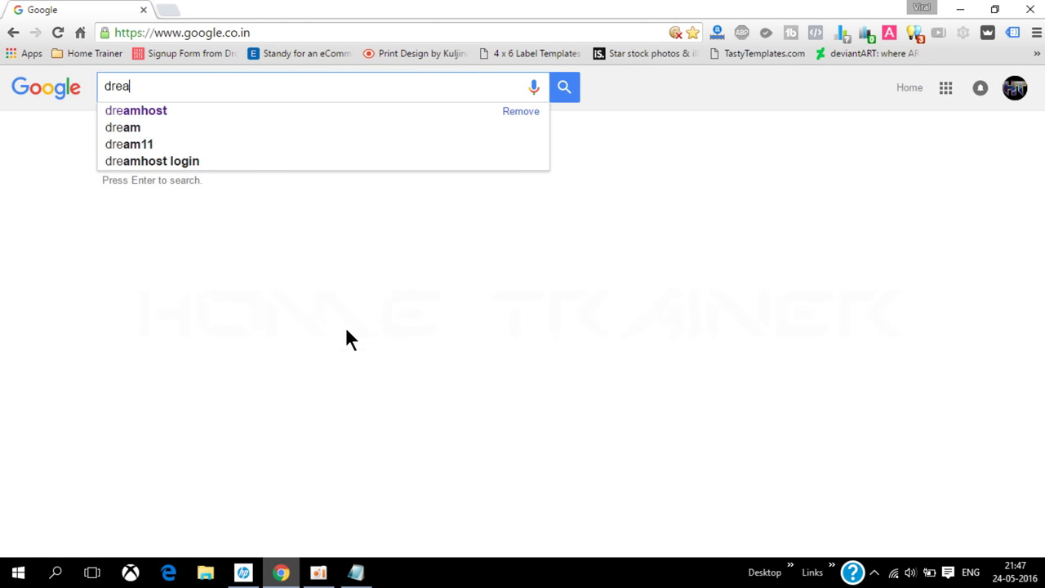
{"action": "type", "text": "m"}
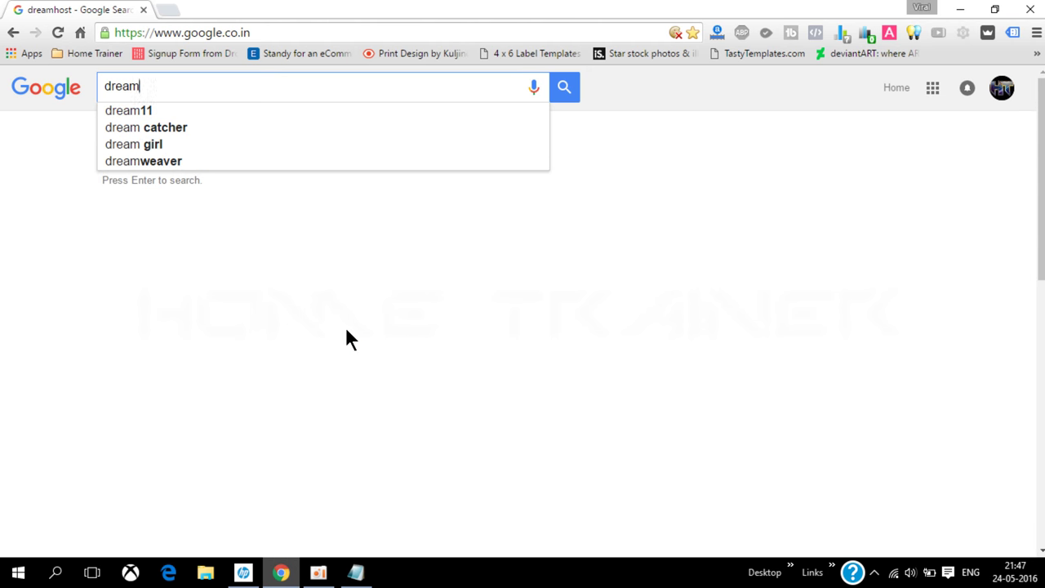
{"action": "type", "text": "host"}
{"action": "key", "text": "Return"}
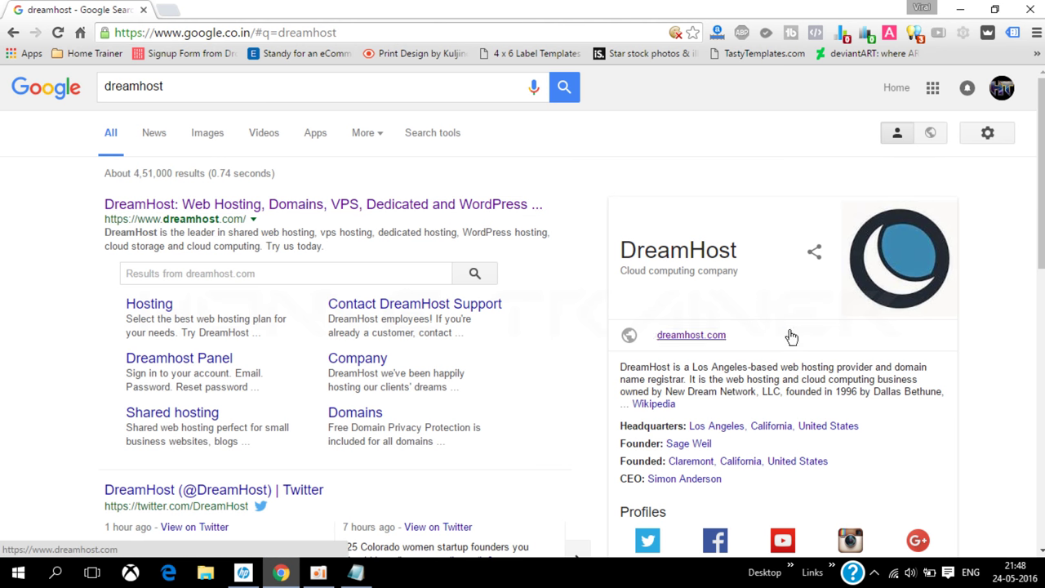
{"action": "left_click", "coordinate": [368, 205]}
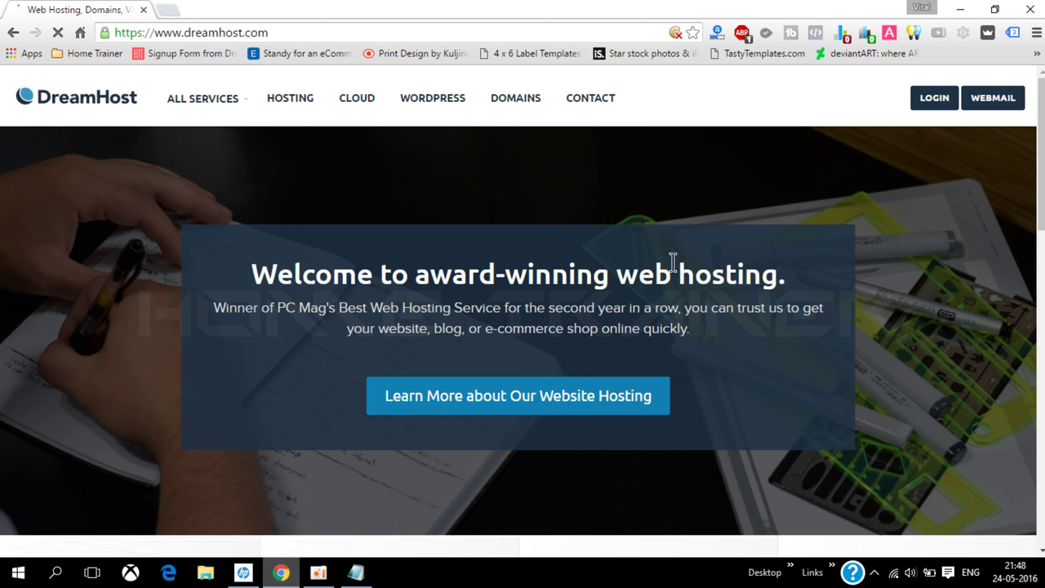
Step: Examine the DreamHost homepage from the welcome headline through the hosting services and domain search to the footer links
{"action": "left_click_drag", "start_coordinate": [200, 282], "coordinate": [786, 290]}
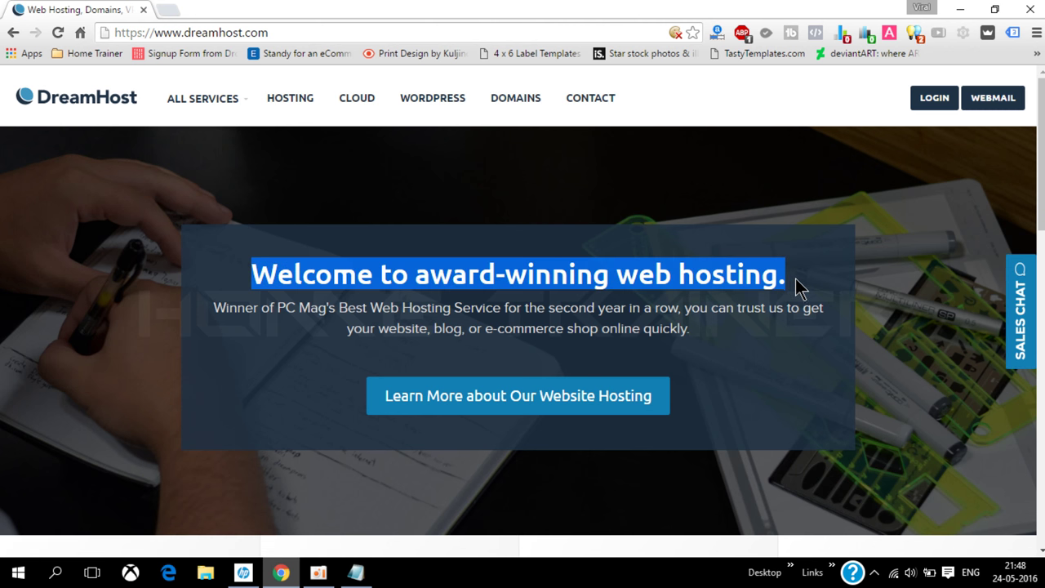
{"action": "left_click", "coordinate": [764, 286]}
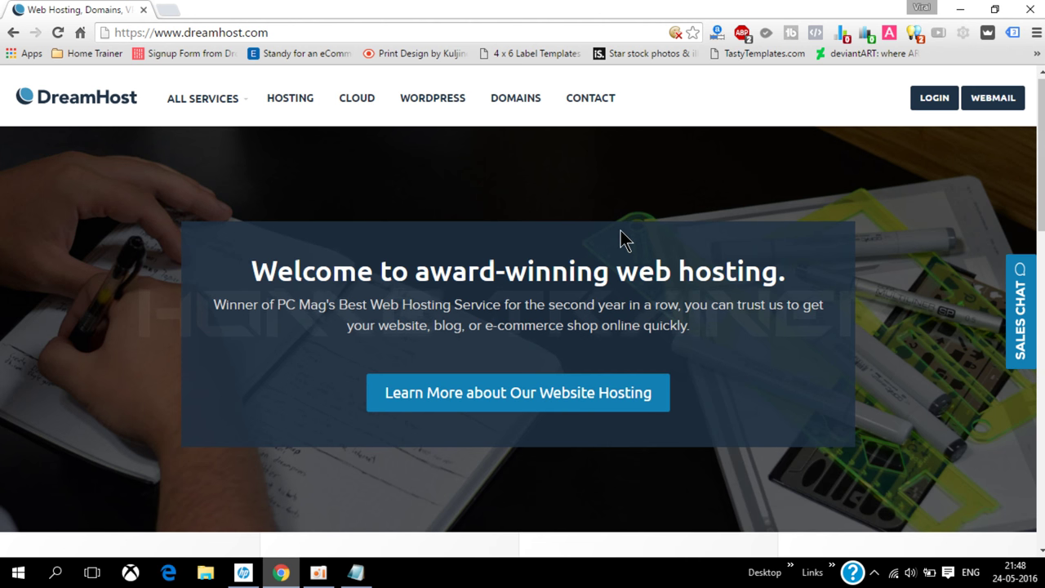
{"action": "scroll", "coordinate": [621, 232], "scroll_direction": "down", "scroll_amount": 4}
{"action": "scroll", "coordinate": [621, 233], "scroll_direction": "up", "scroll_amount": 4}
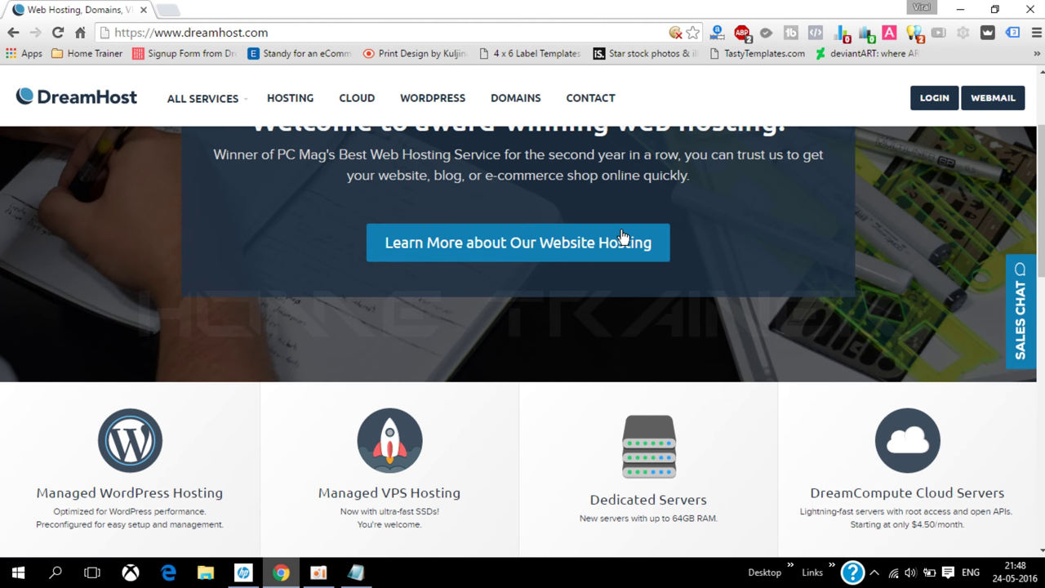
{"action": "middle_click", "coordinate": [720, 162]}
{"action": "scroll", "coordinate": [722, 172], "scroll_direction": "down", "scroll_amount": 1}
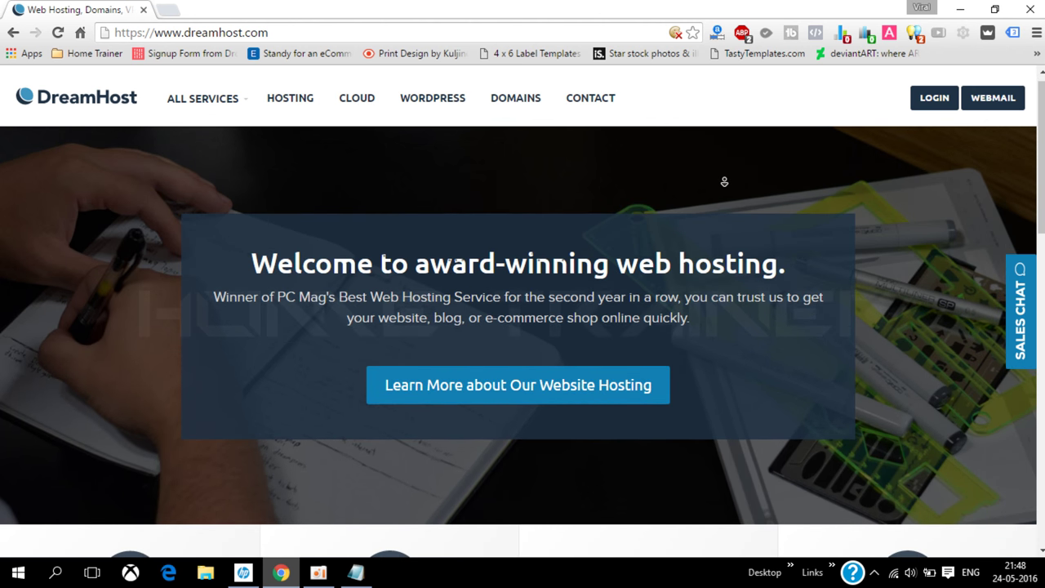
{"action": "scroll", "coordinate": [724, 181], "scroll_direction": "down", "scroll_amount": 1}
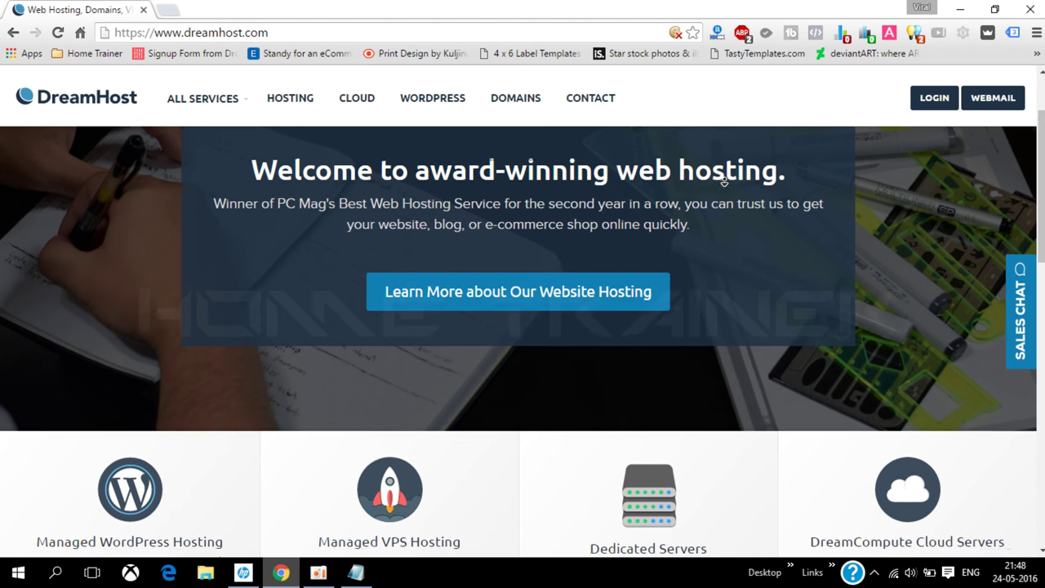
{"action": "scroll", "coordinate": [724, 181], "scroll_direction": "down", "scroll_amount": 1}
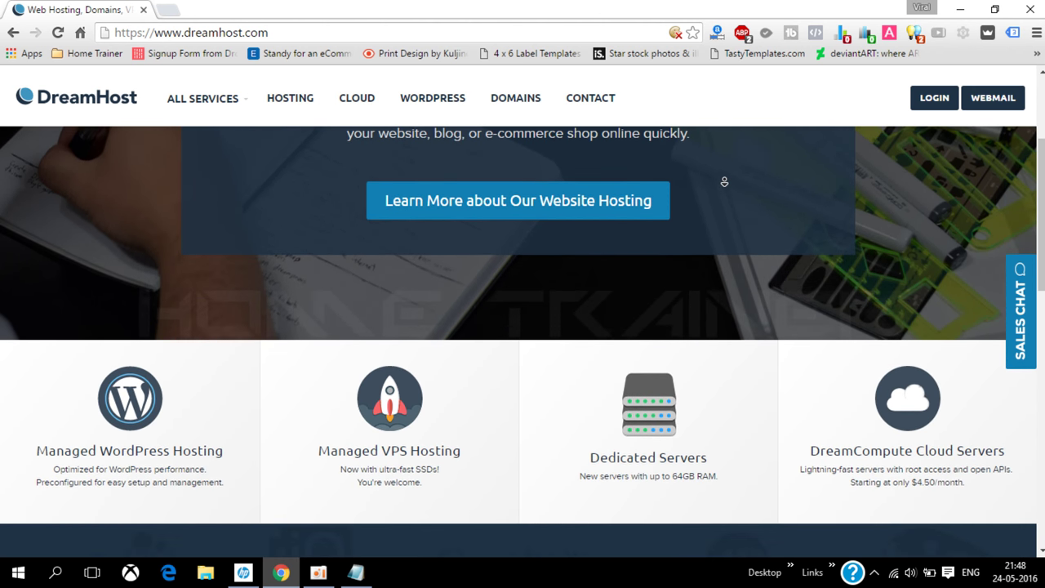
{"action": "scroll", "coordinate": [724, 182], "scroll_direction": "down", "scroll_amount": 1}
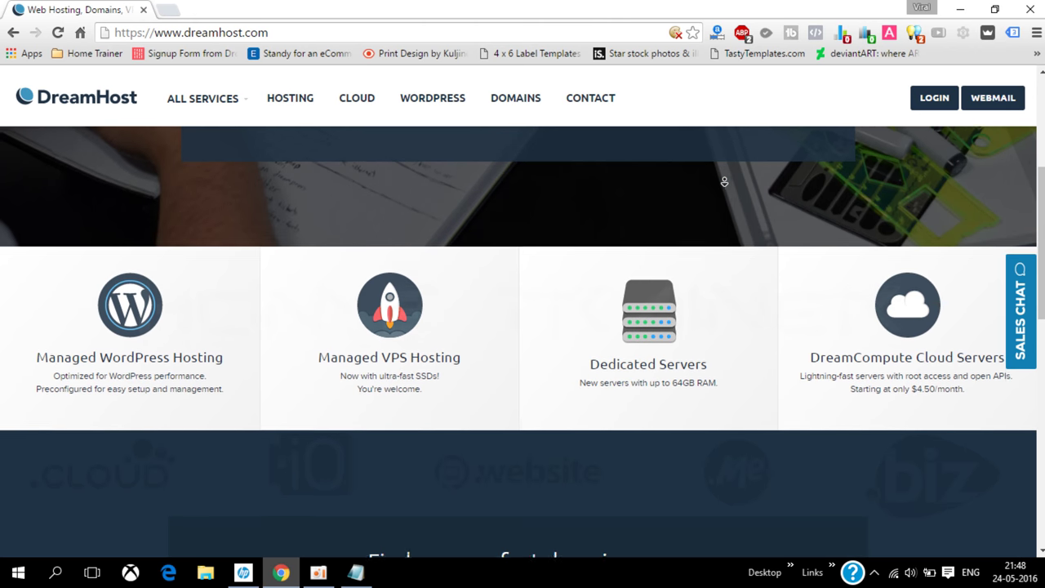
{"action": "scroll", "coordinate": [724, 181], "scroll_direction": "down", "scroll_amount": 1}
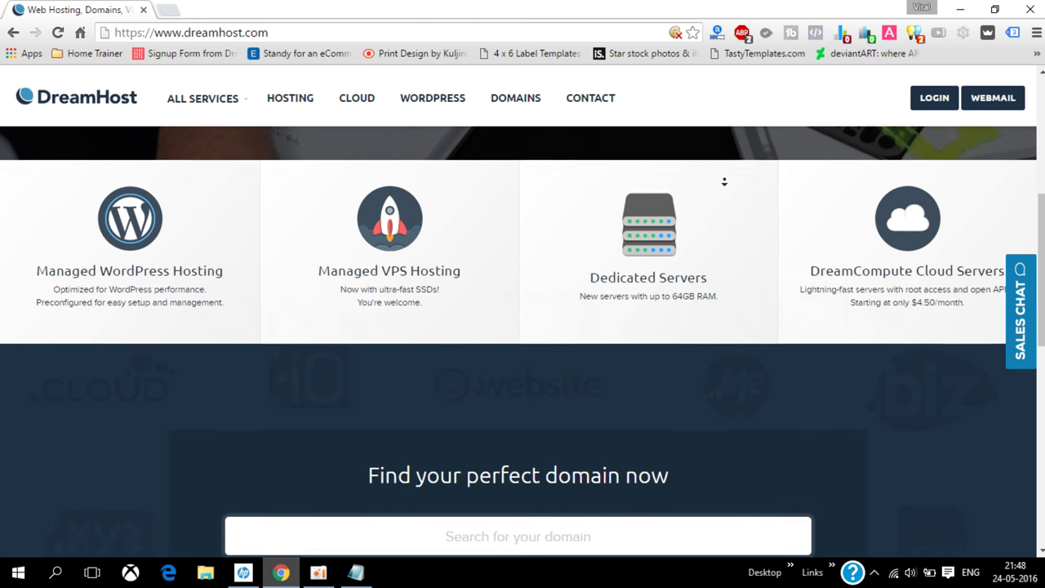
{"action": "scroll", "coordinate": [724, 182], "scroll_direction": "down", "scroll_amount": 1}
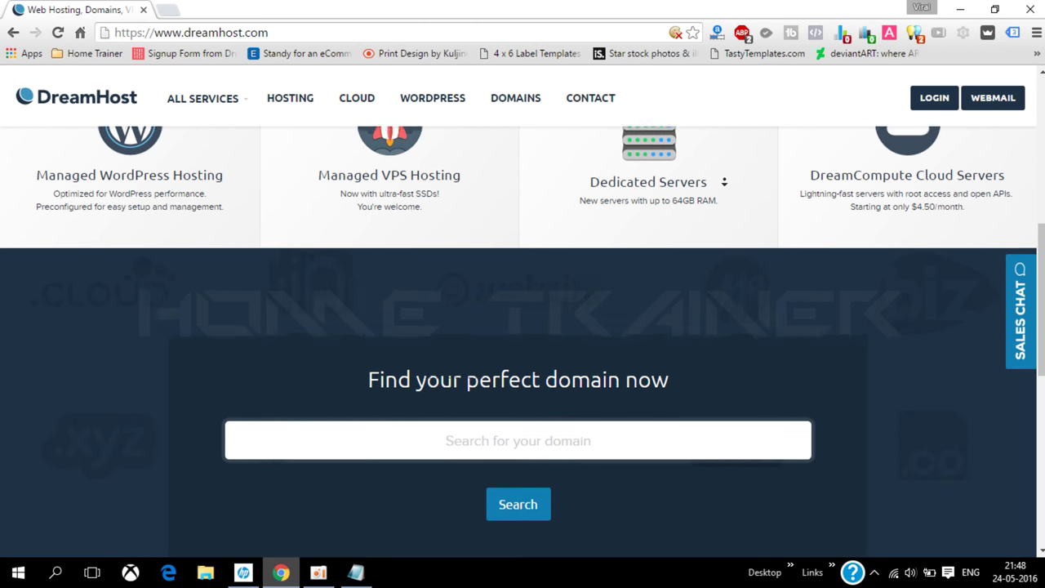
{"action": "scroll", "coordinate": [723, 182], "scroll_direction": "down", "scroll_amount": 1}
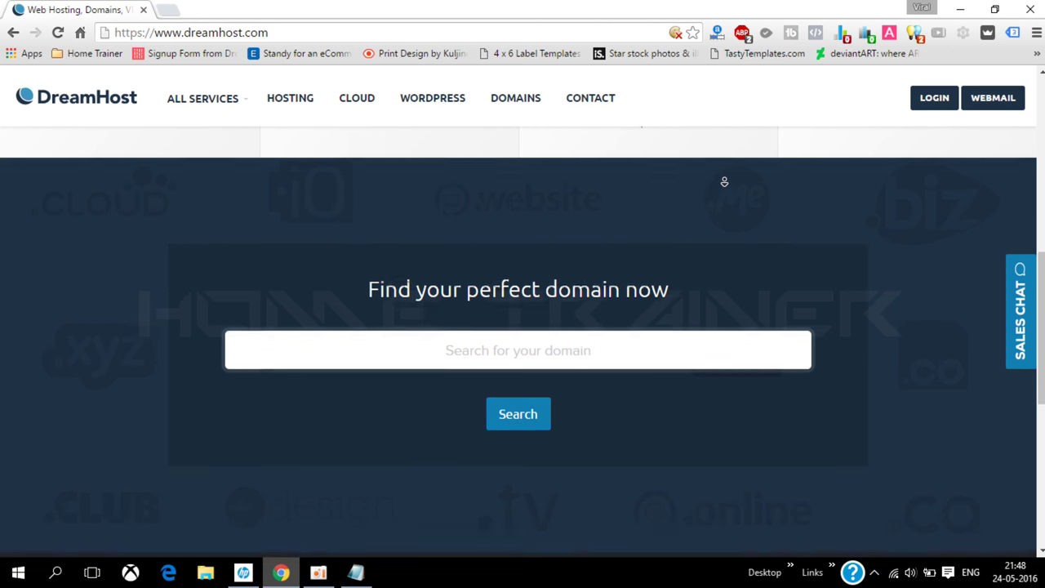
{"action": "scroll", "coordinate": [724, 182], "scroll_direction": "down", "scroll_amount": 1}
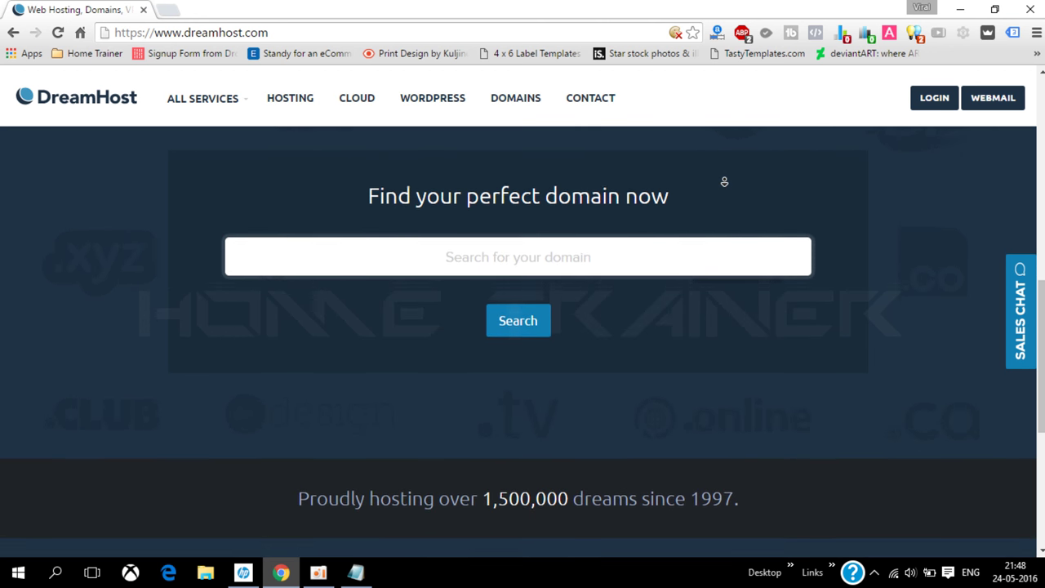
{"action": "scroll", "coordinate": [723, 189], "scroll_direction": "down", "scroll_amount": 3}
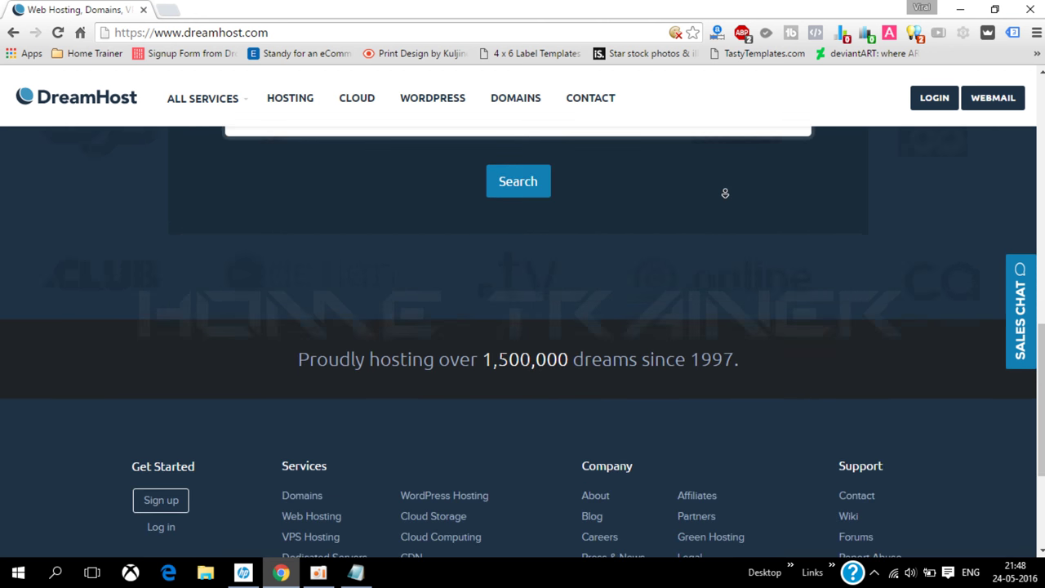
{"action": "scroll", "coordinate": [725, 187], "scroll_direction": "down", "scroll_amount": 1}
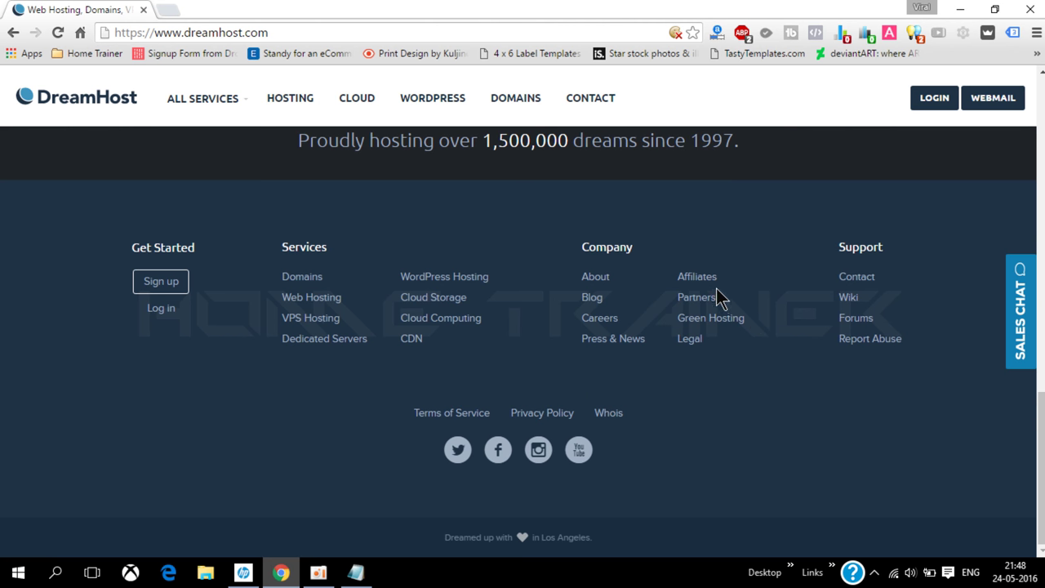
Step: Open the footer's Affiliates link in a new tab and switch to that page
{"action": "right_click", "coordinate": [715, 279]}
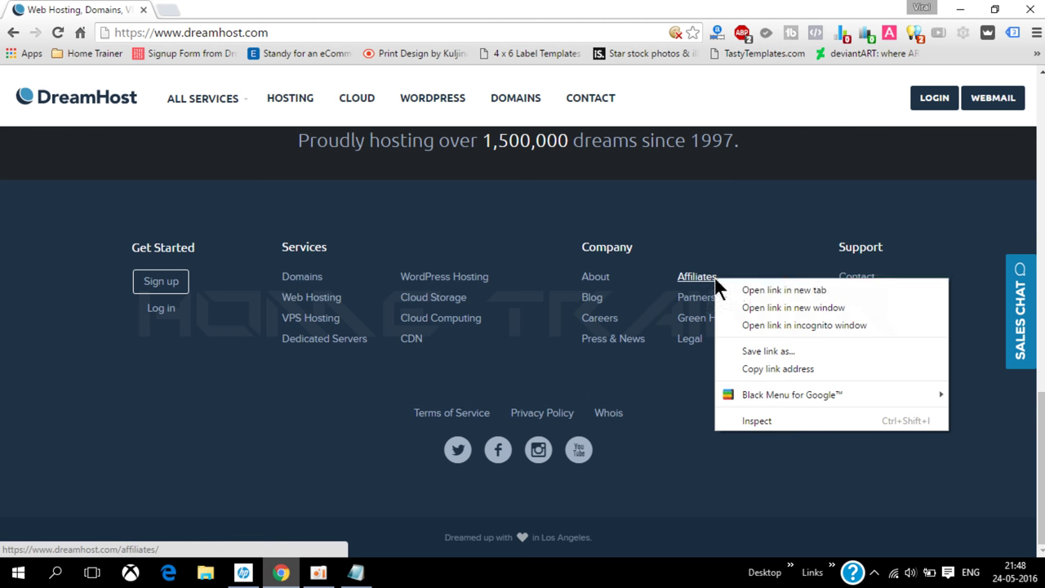
{"action": "left_click", "coordinate": [782, 292]}
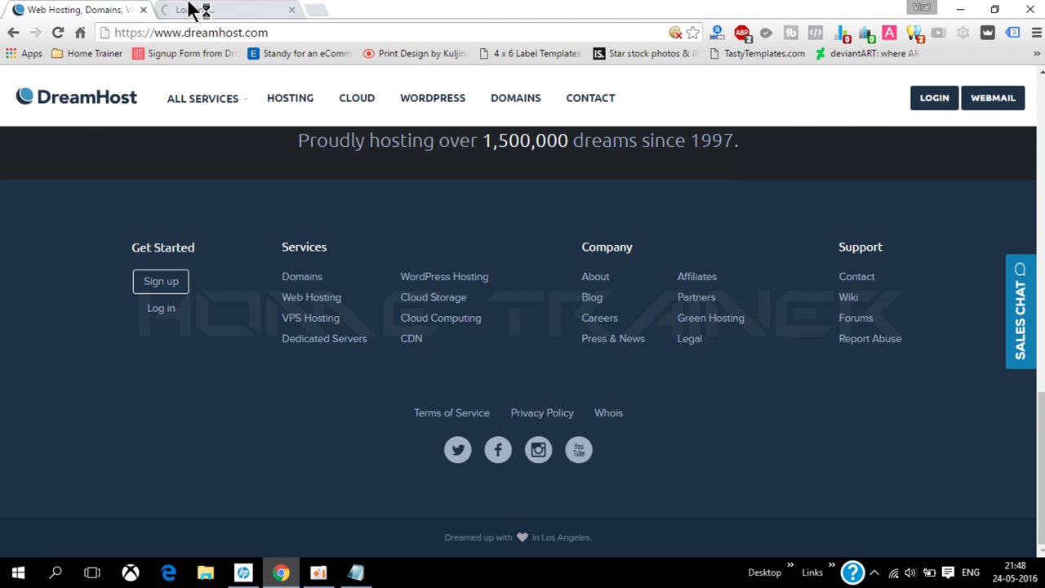
{"action": "key", "text": "Home"}
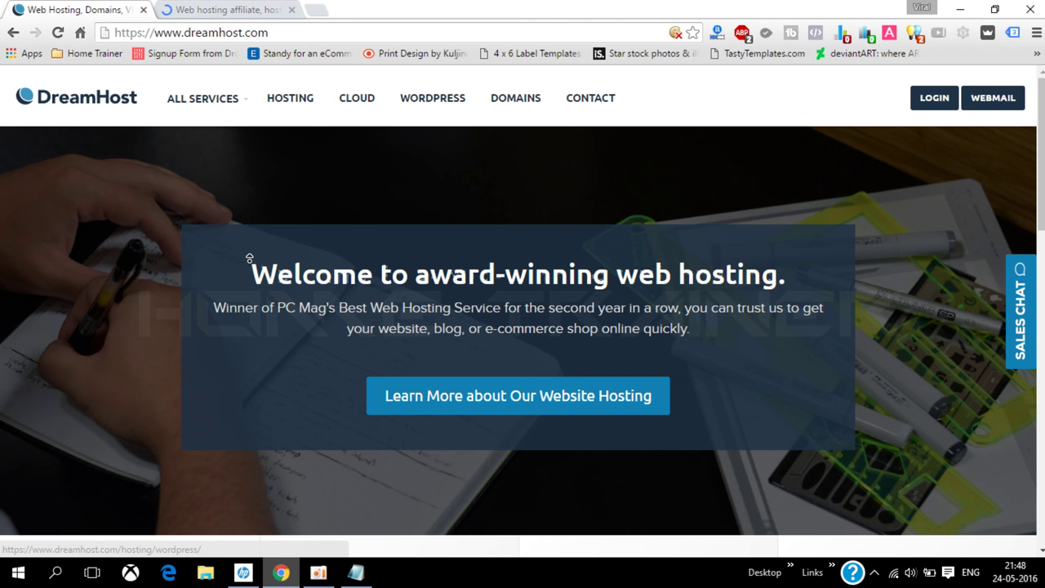
{"action": "left_click", "coordinate": [192, 17]}
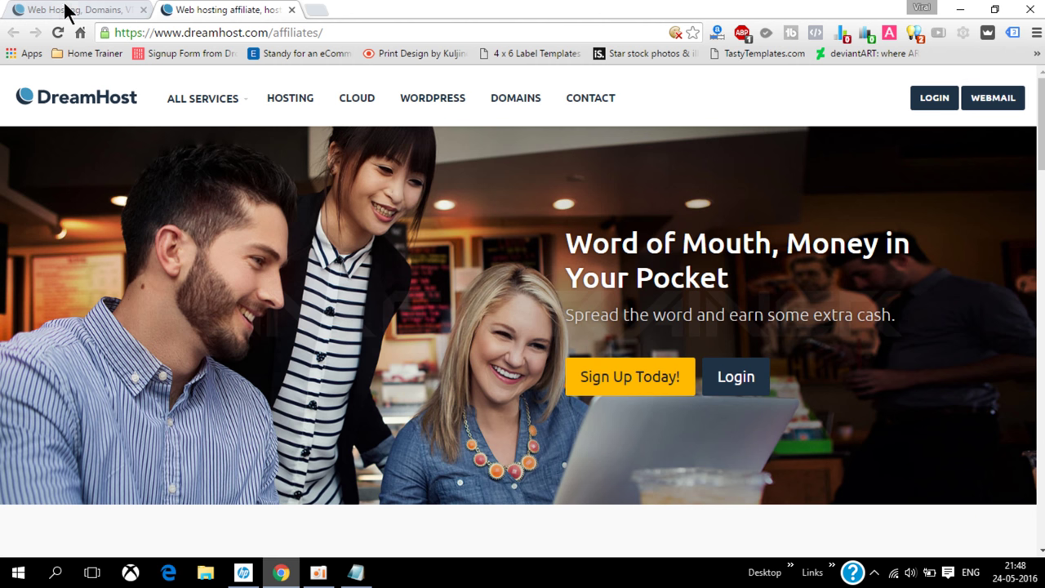
Step: Compare the DreamHost homepage with the affiliates page and read the headline "Word of Mouth, Money in Your Pocket"
{"action": "left_click", "coordinate": [102, 11]}
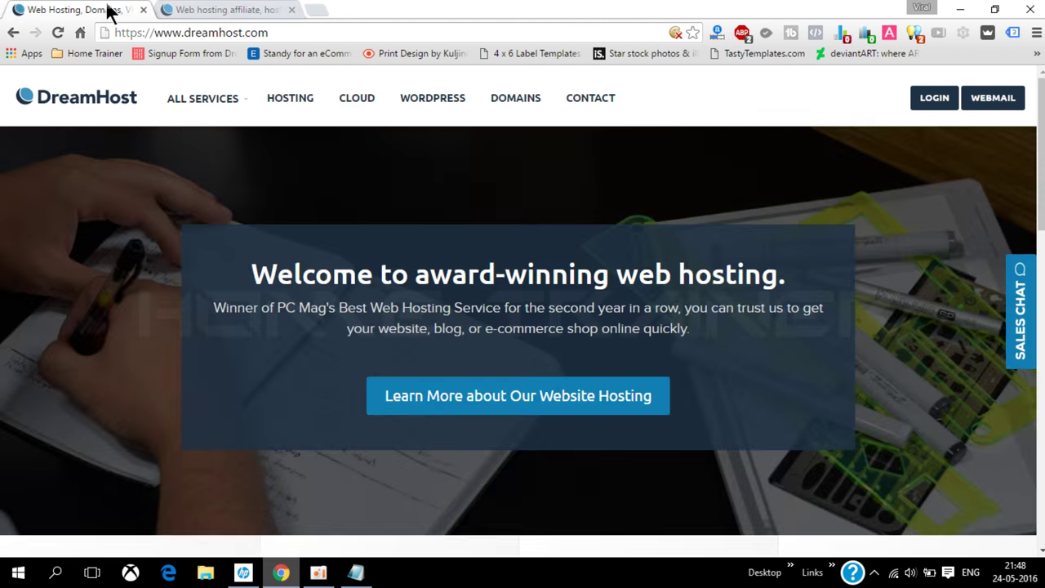
{"action": "left_click", "coordinate": [224, 18]}
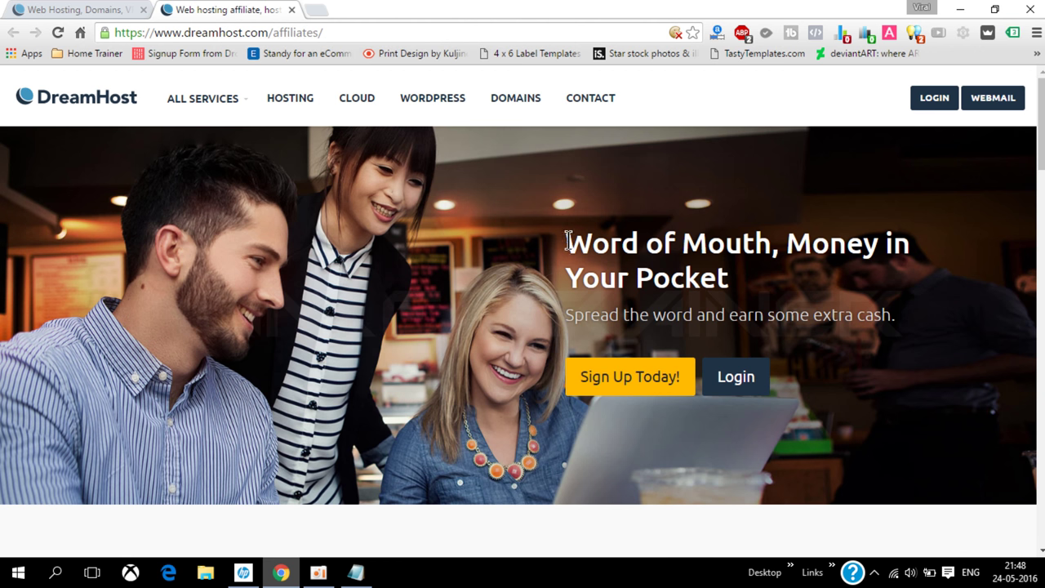
{"action": "left_click_drag", "start_coordinate": [566, 242], "coordinate": [780, 291]}
{"action": "left_click", "coordinate": [780, 291]}
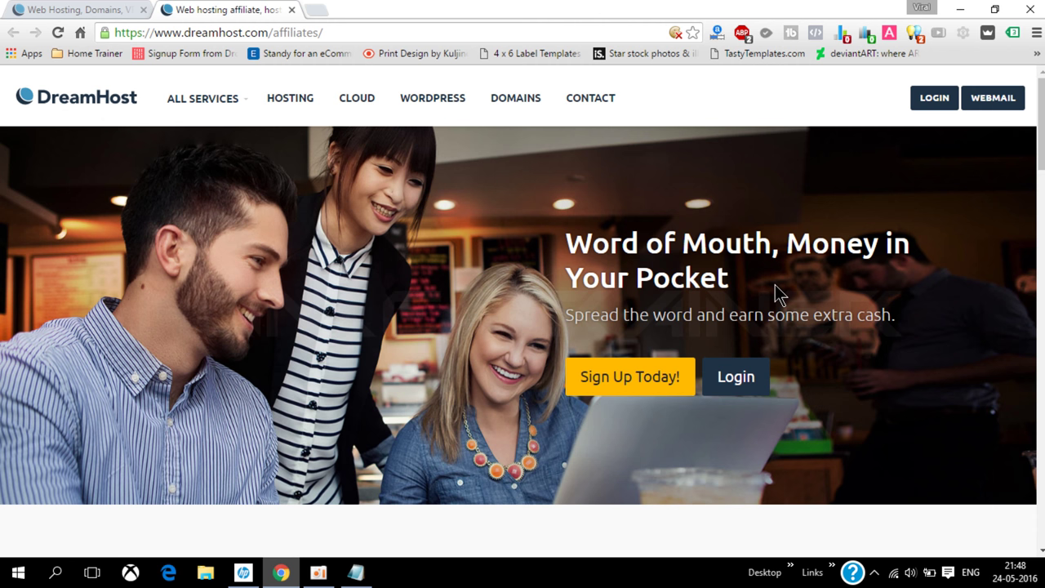
Step: Open the affiliate signup form and fill in the applicant's first and last name
{"action": "left_click", "coordinate": [634, 393]}
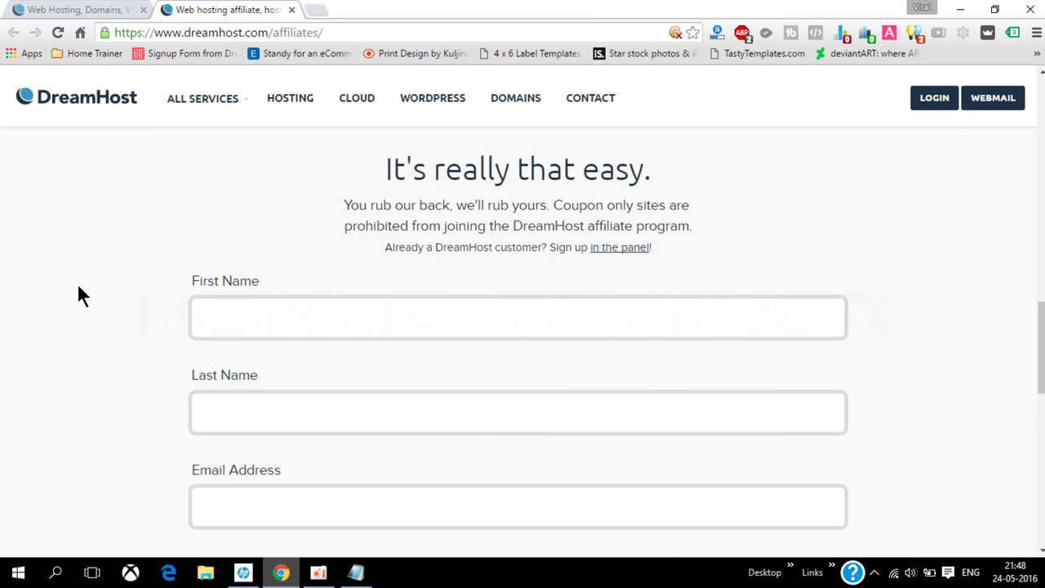
{"action": "left_click", "coordinate": [276, 329]}
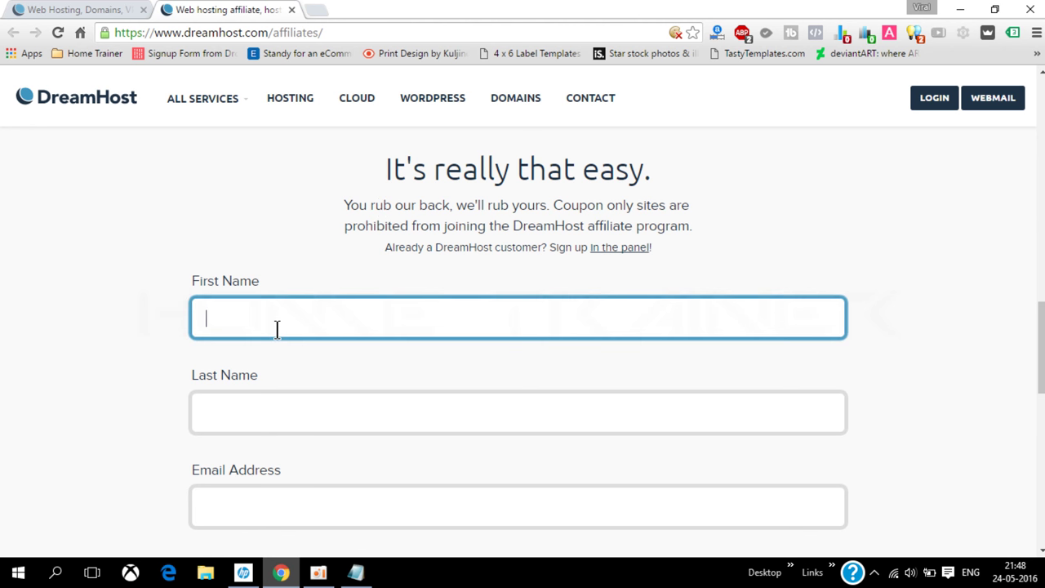
{"action": "type", "text": "Home"}
{"action": "key", "text": "Tab"}
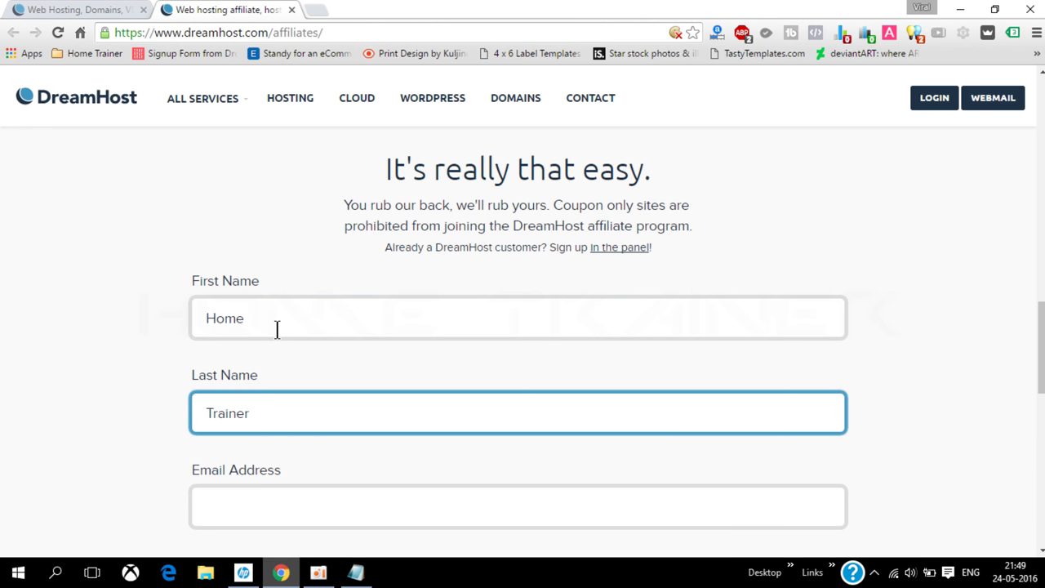
{"action": "left_click", "coordinate": [111, 242]}
{"action": "scroll", "coordinate": [111, 241], "scroll_direction": "down", "scroll_amount": 1}
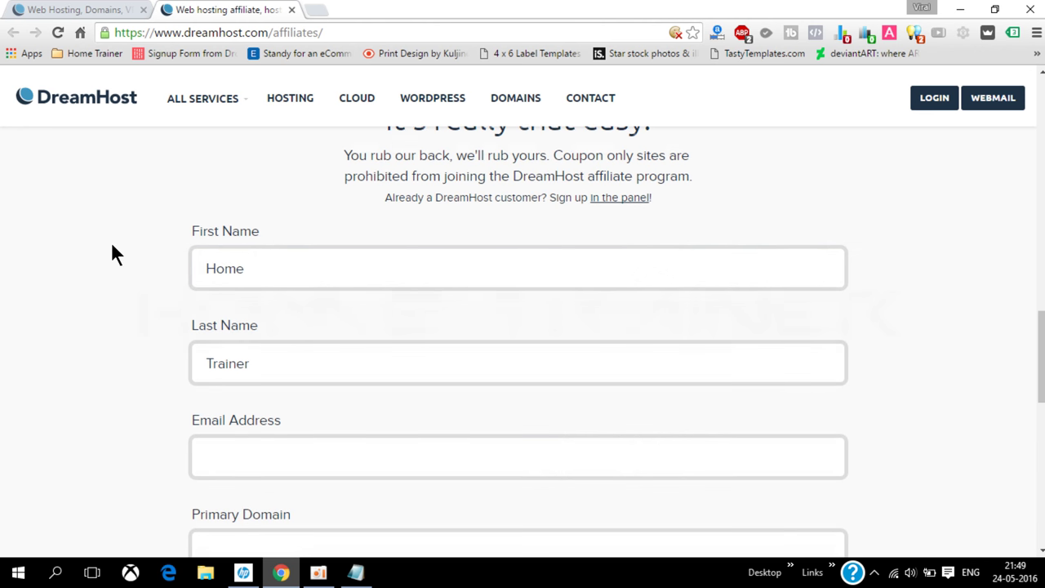
Step: Fill in the applicant's email address on the signup form using the saved suggestion
{"action": "left_click", "coordinate": [343, 424]}
{"action": "type", "text": "h"}
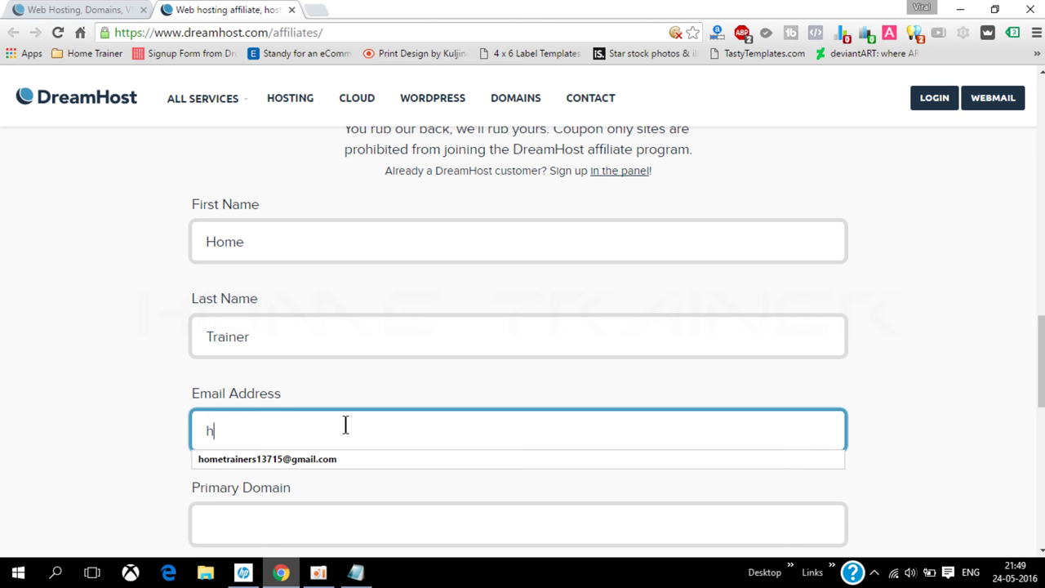
{"action": "key", "text": "Down"}
{"action": "key", "text": "Return"}
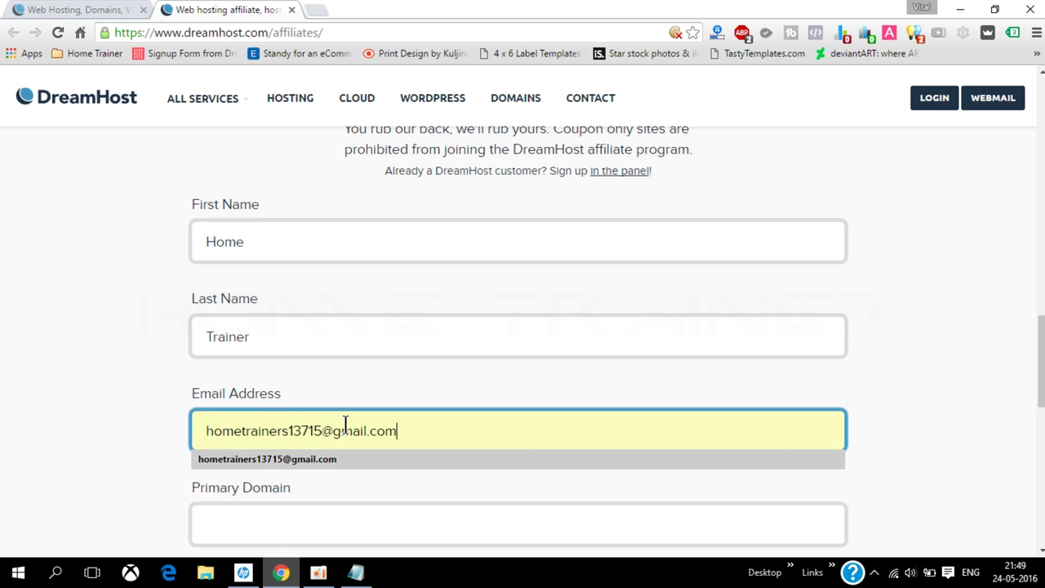
{"action": "key", "text": "Tab"}
{"action": "left_click", "coordinate": [92, 360]}
{"action": "scroll", "coordinate": [96, 368], "scroll_direction": "down", "scroll_amount": 2}
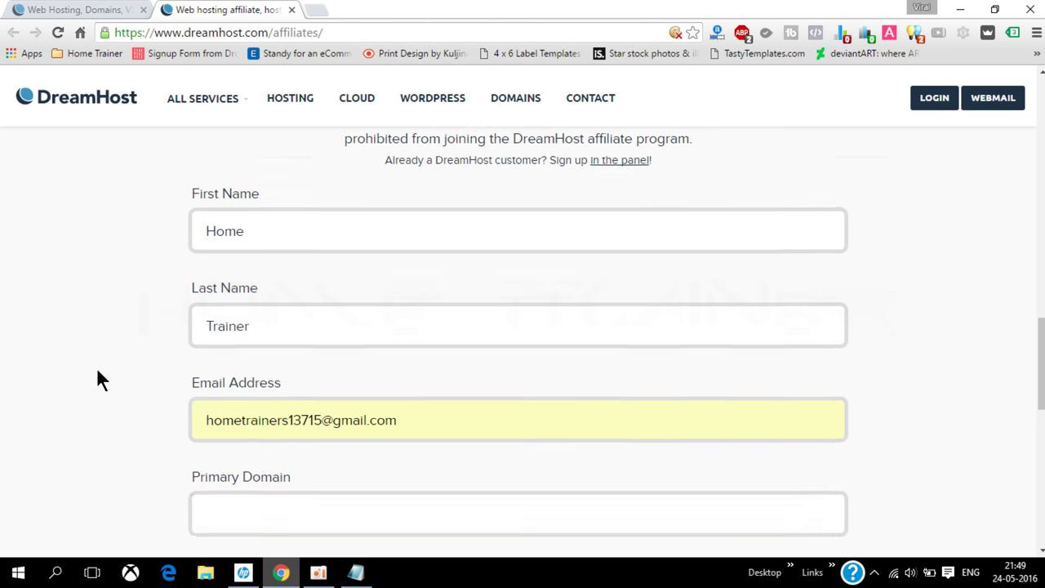
{"action": "left_click", "coordinate": [275, 373]}
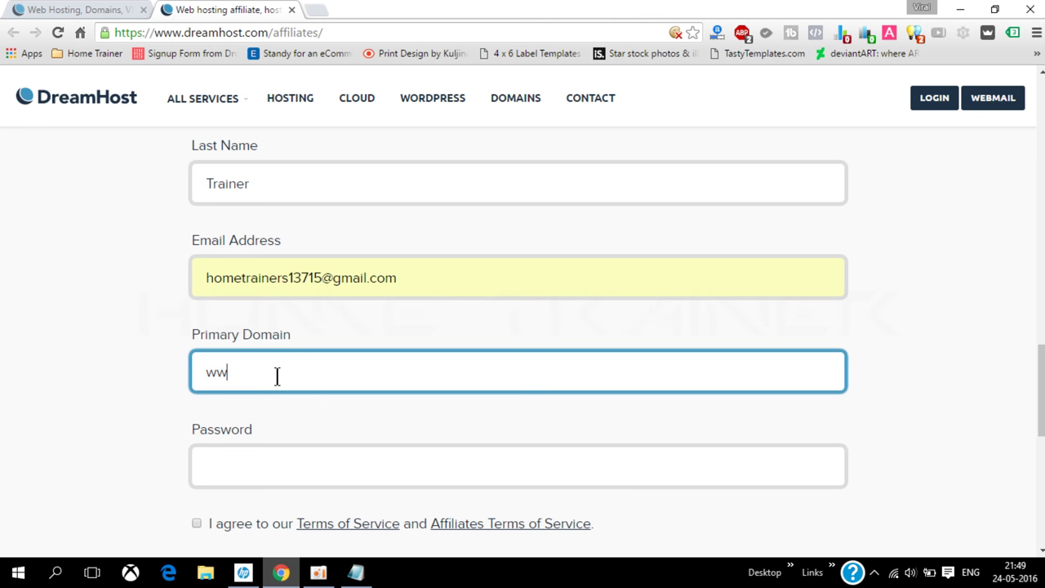
{"action": "type", "text": "www.hometrainer.in"}
{"action": "left_click", "coordinate": [124, 365]}
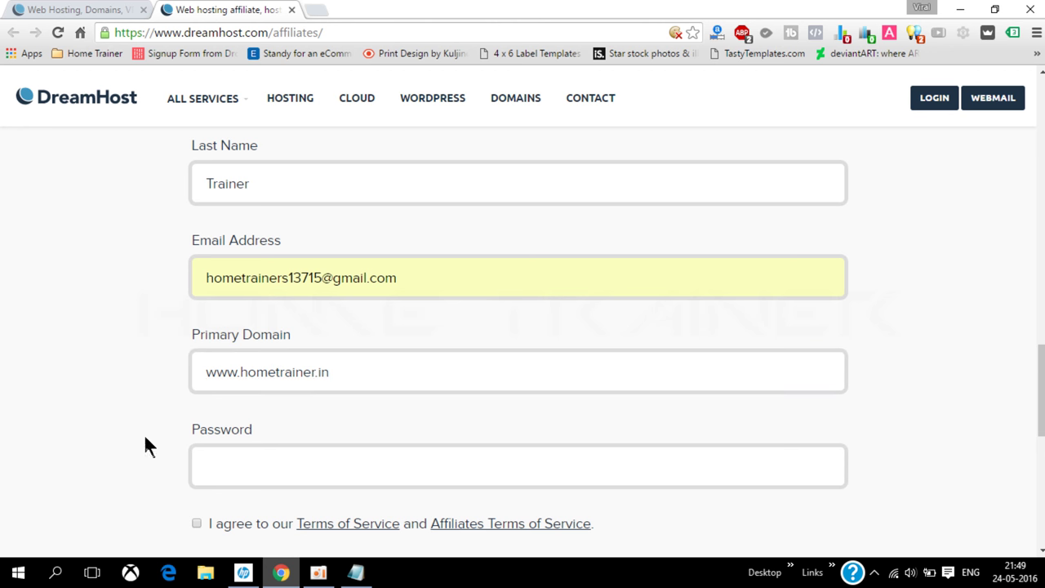
{"action": "scroll", "coordinate": [56, 409], "scroll_direction": "down", "scroll_amount": 2}
{"action": "left_click", "coordinate": [269, 315]}
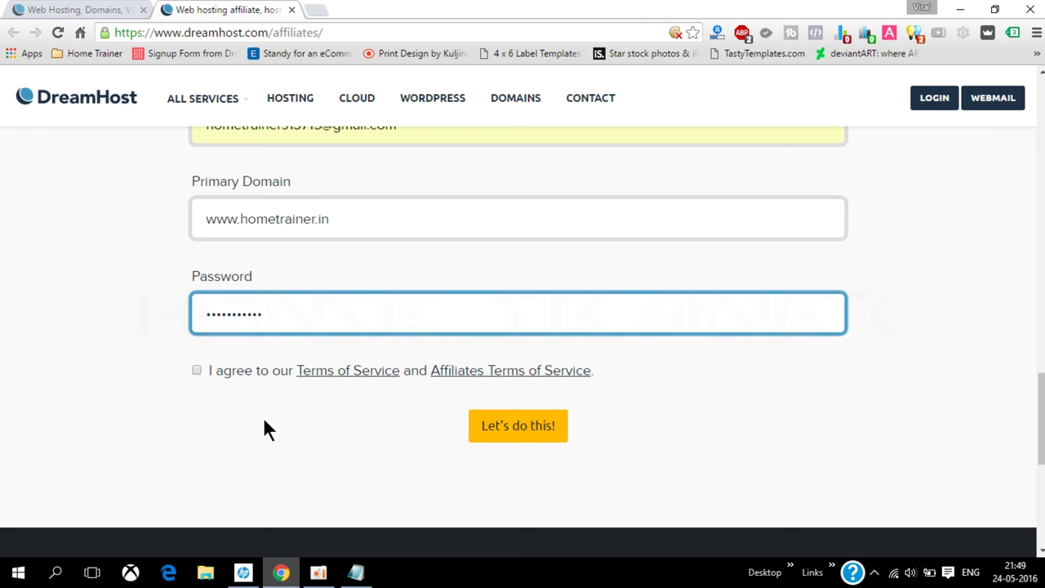
Step: Launch Notepad and start a "user id :" line in a blank note for the account login
{"action": "key", "text": "super+r"}
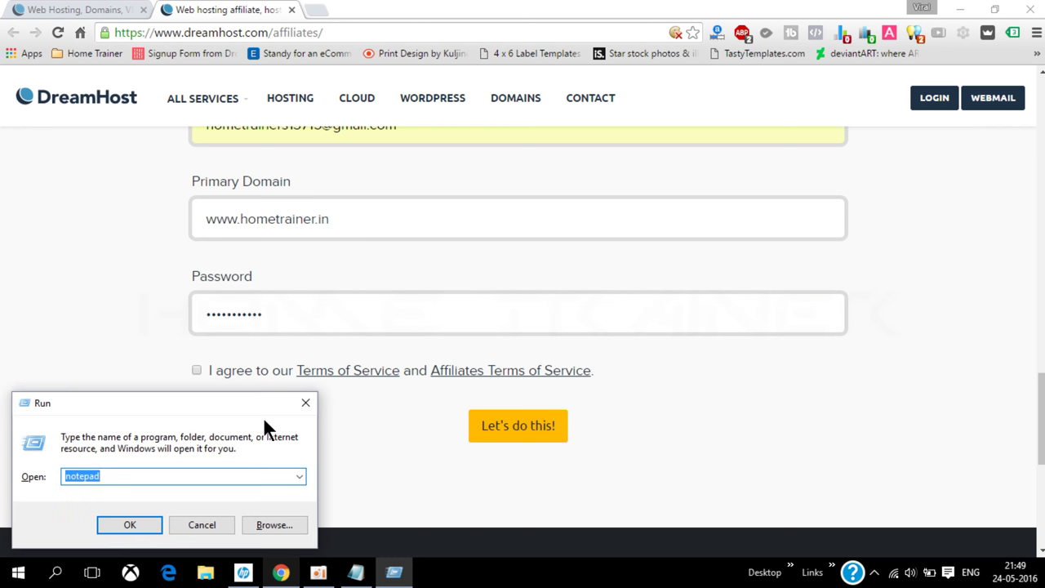
{"action": "key", "text": "Return"}
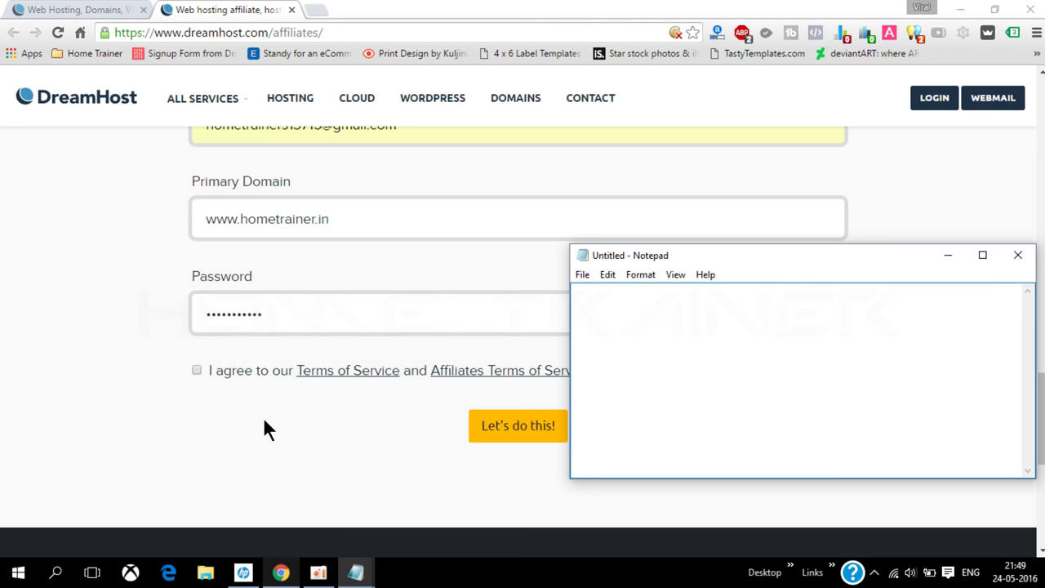
{"action": "type", "text": "user id : hometr"}
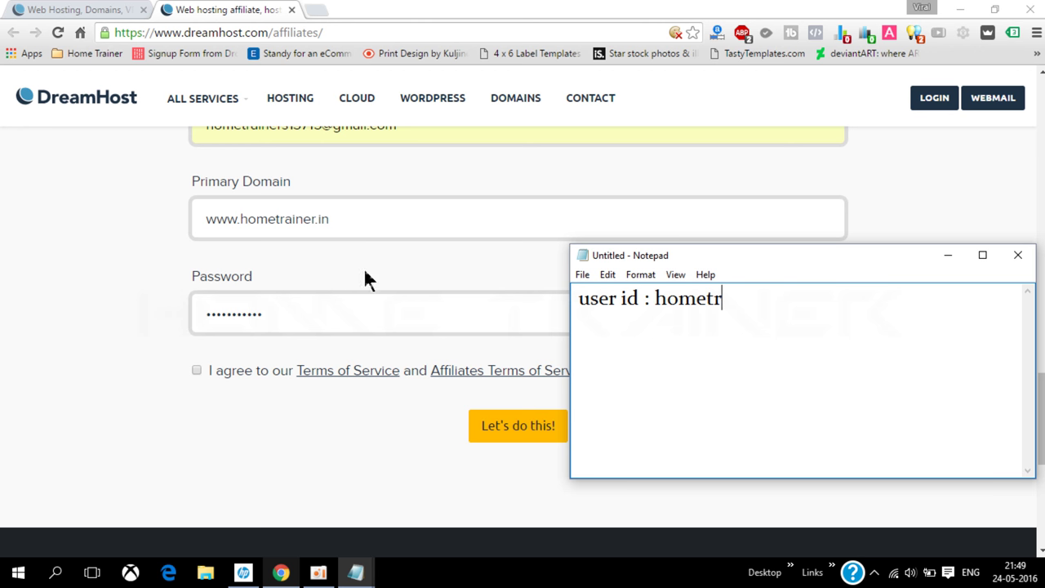
Step: Copy the email address from the DreamHost signup form in Chrome
{"action": "left_click", "coordinate": [433, 172]}
{"action": "scroll", "coordinate": [432, 171], "scroll_direction": "up", "scroll_amount": 1}
{"action": "left_click_drag", "start_coordinate": [402, 204], "coordinate": [150, 212]}
{"action": "key", "text": "ctrl+c"}
{"action": "left_click", "coordinate": [163, 224]}
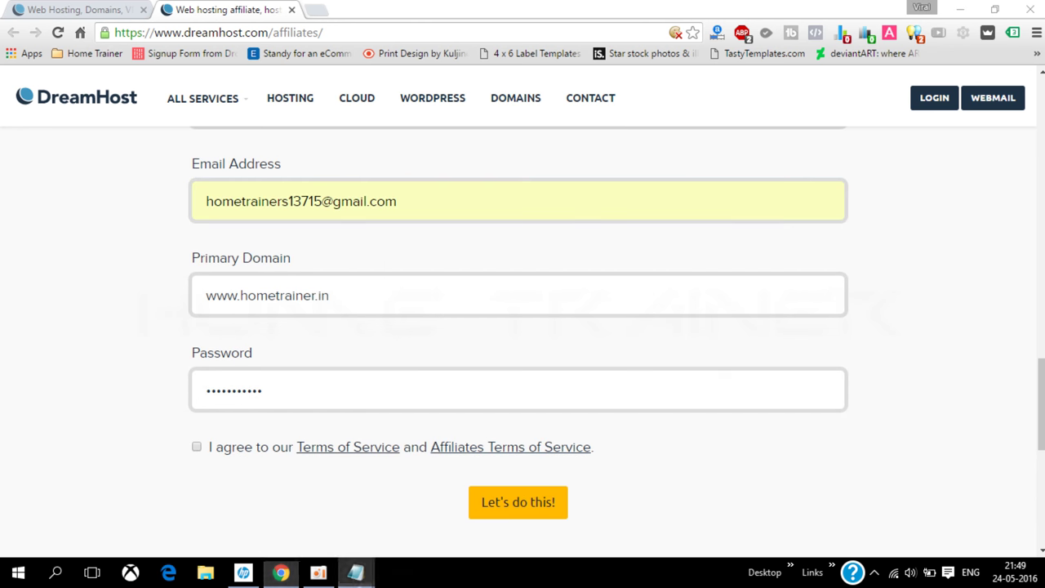
Step: Switch back to Notepad and add the heading "Dreamhost Affiliate Program." above the user id, separated by one blank line
{"action": "left_click", "coordinate": [356, 572]}
{"action": "left_click", "coordinate": [440, 513]}
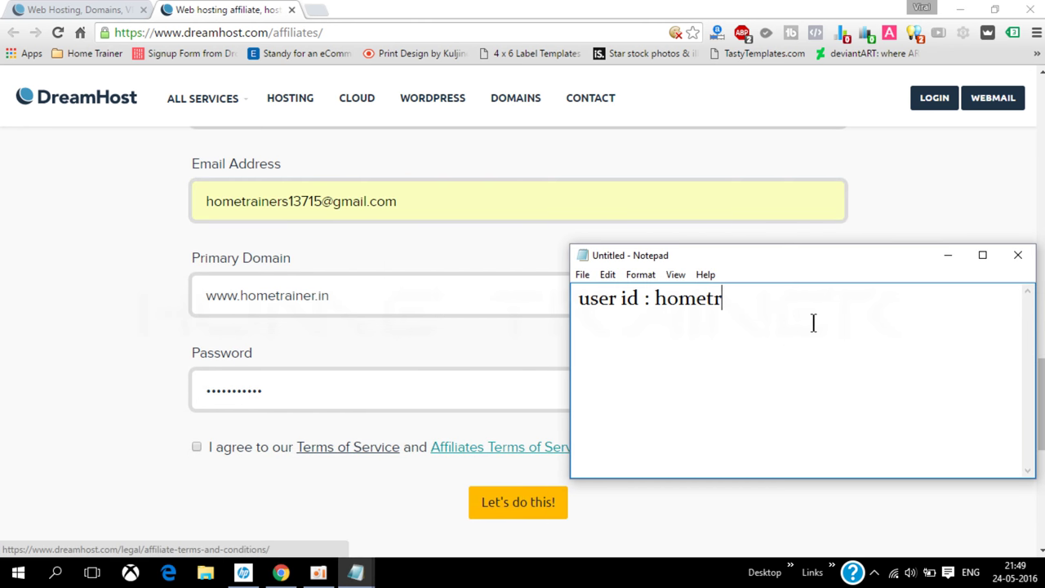
{"action": "key", "text": "Return"}
{"action": "key", "text": "Return"}
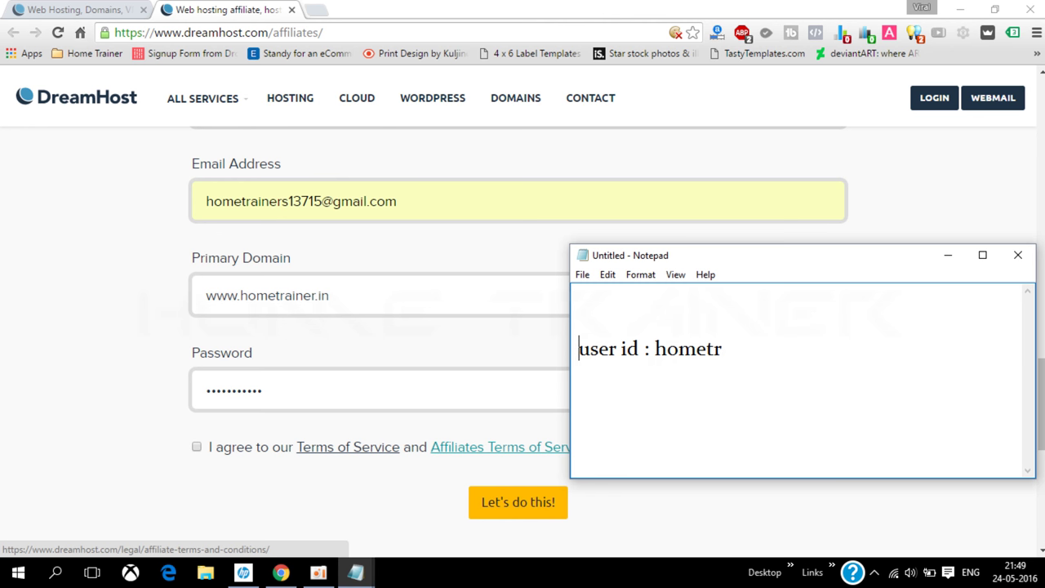
{"action": "key", "text": "Up"}
{"action": "key", "text": "Up"}
{"action": "type", "text": "Dream "}
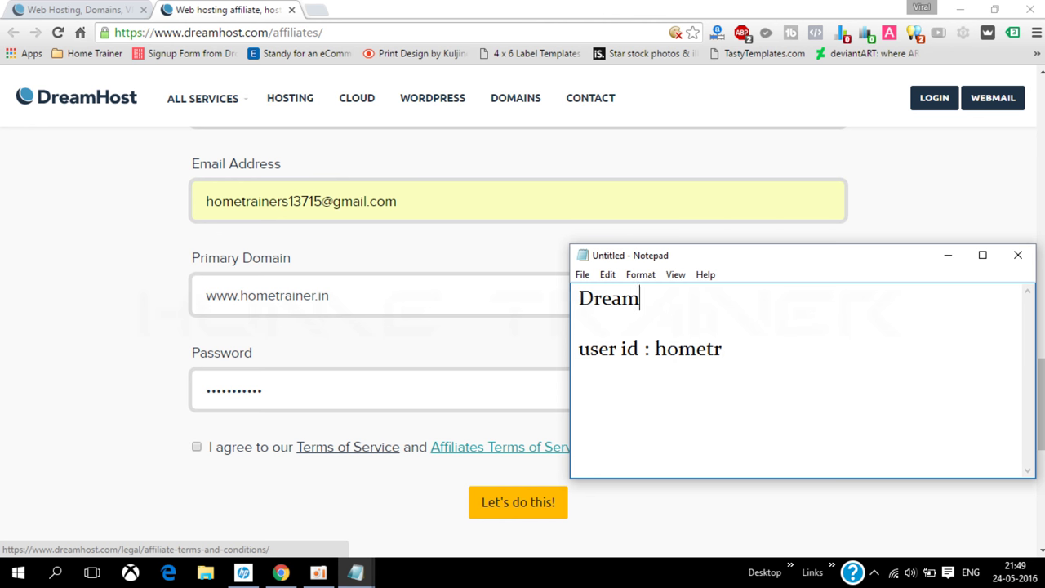
{"action": "type", "text": "host Affiliate"}
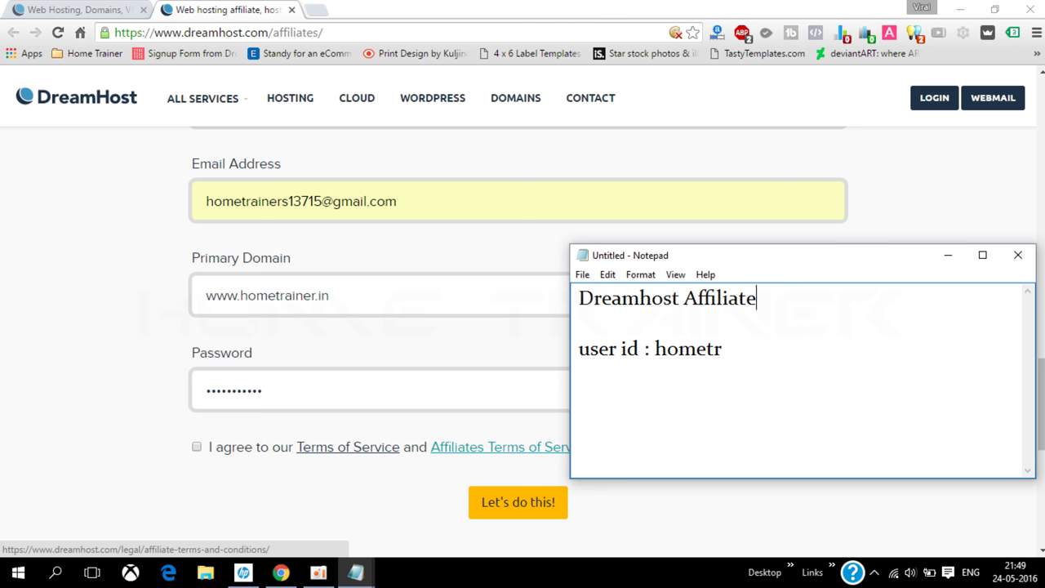
{"action": "type", "text": " Program."}
{"action": "key", "text": "Return"}
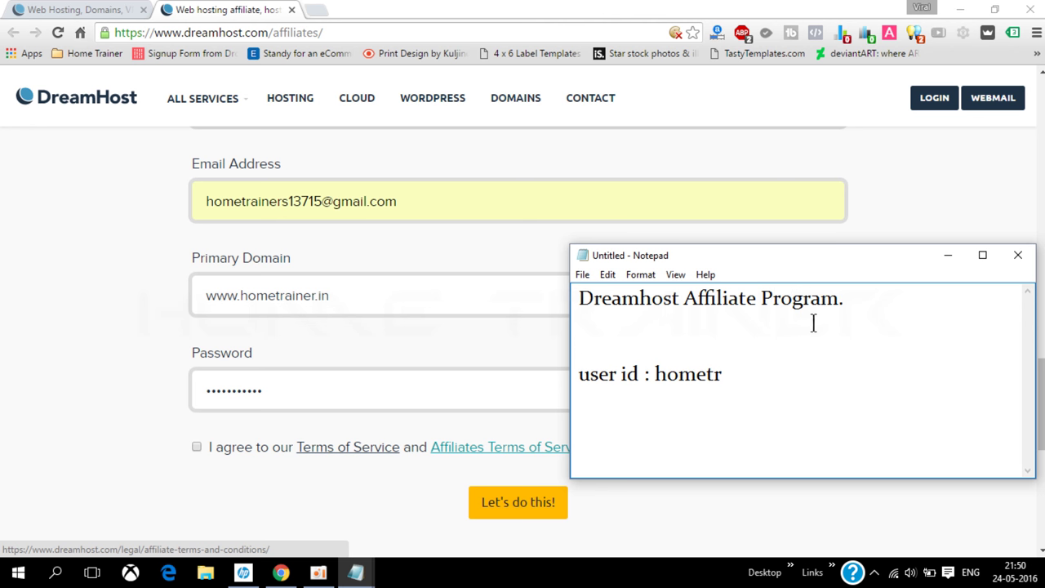
{"action": "key", "text": "BackSpace"}
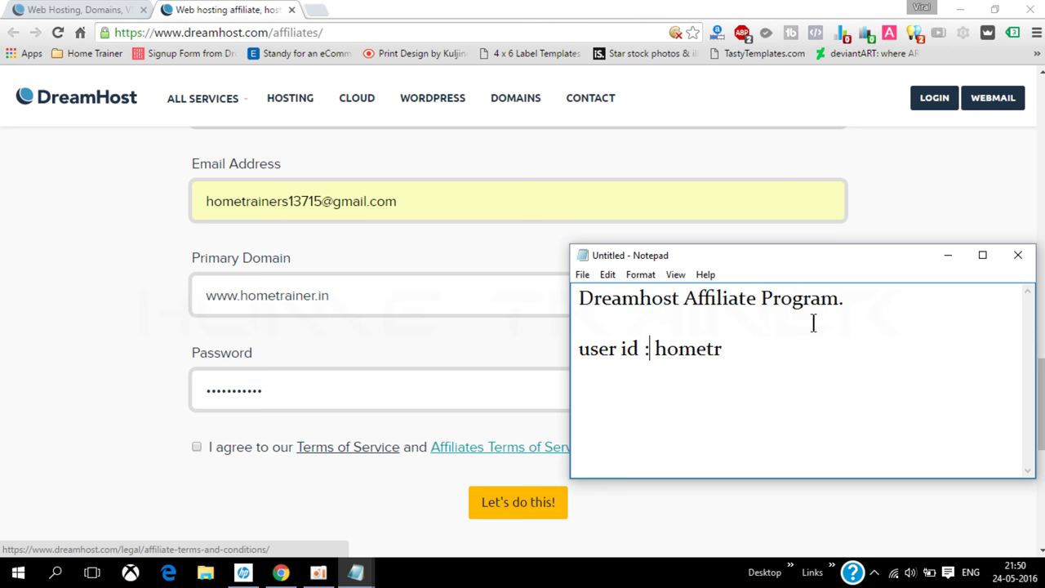
Step: Paste the copied email address at the end of the user id line
{"action": "key", "text": "Right"}
{"action": "key", "text": "shift+Right"}
{"action": "key", "text": "shift+Right"}
{"action": "key", "text": "shift+Right"}
{"action": "key", "text": "shift+Right"}
{"action": "key", "text": "shift+Right"}
{"action": "key", "text": "shift+Right"}
{"action": "key", "text": "End"}
{"action": "key", "text": "ctrl+v"}
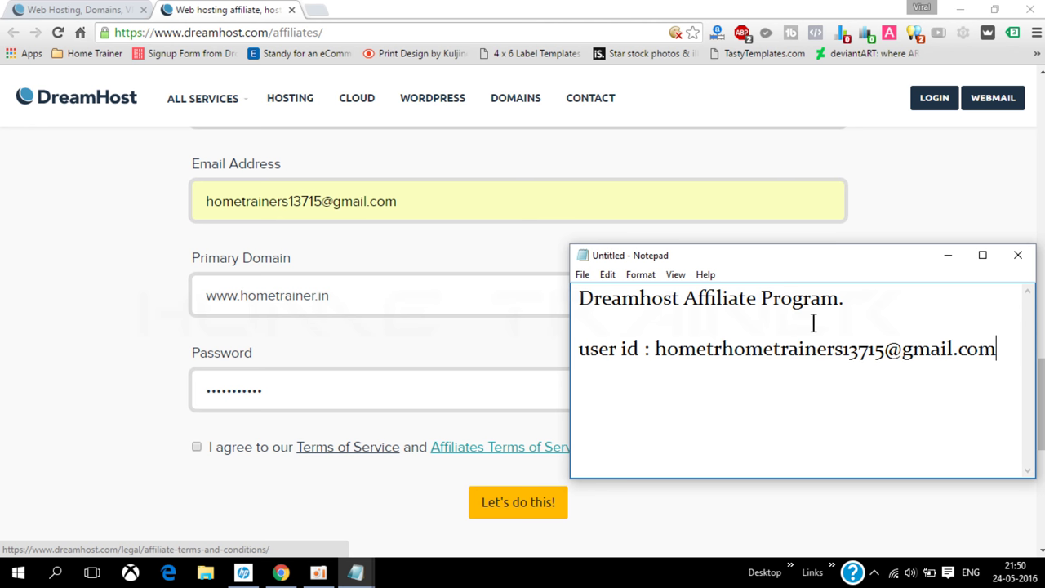
Step: Add the line "password : same as other accounts." and replace the whole user id value with the copied email address
{"action": "type", "text": "assword"}
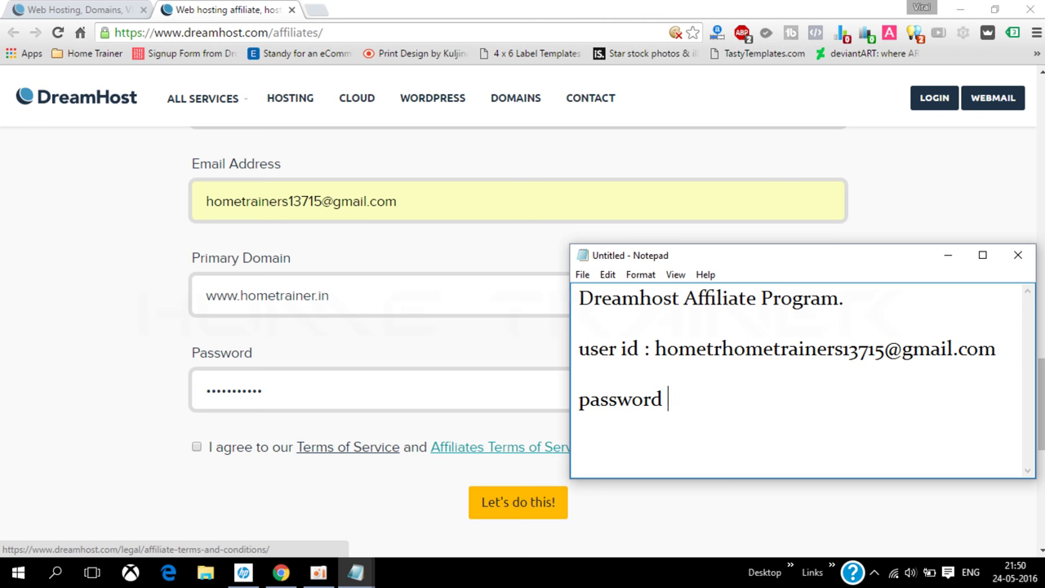
{"action": "type", "text": " : same a"}
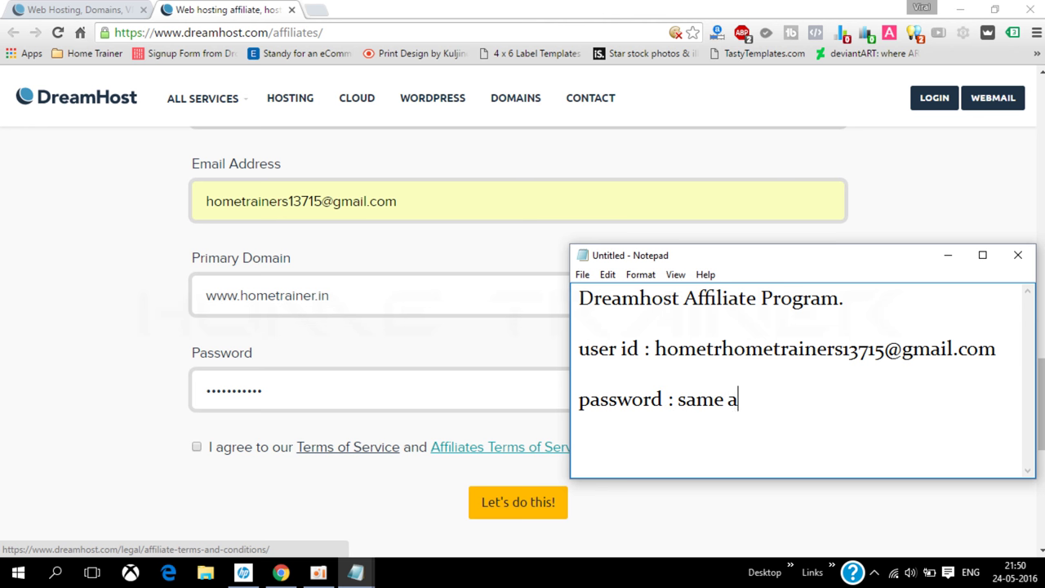
{"action": "type", "text": "s other a"}
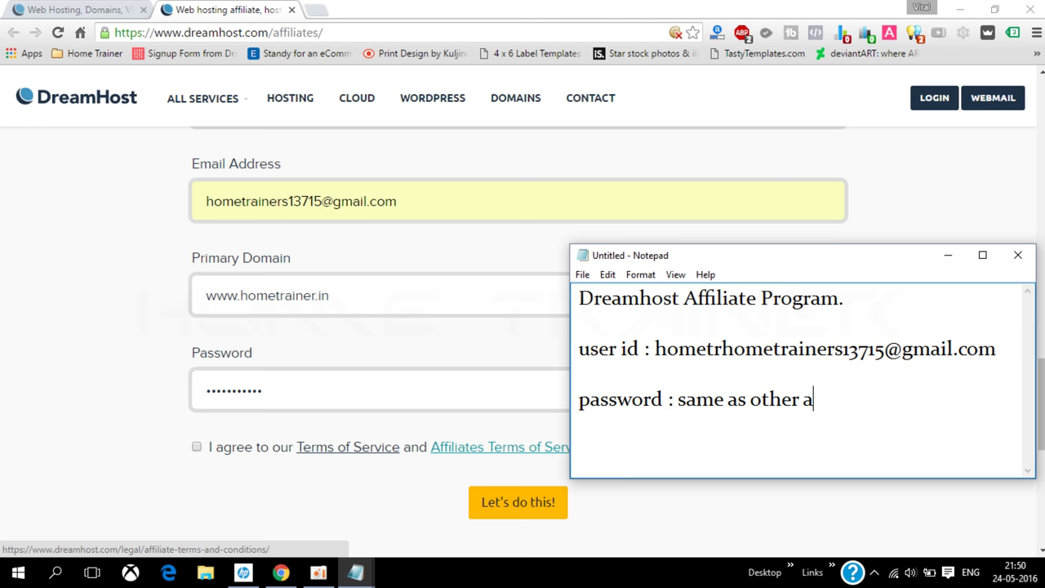
{"action": "type", "text": "ccounts."}
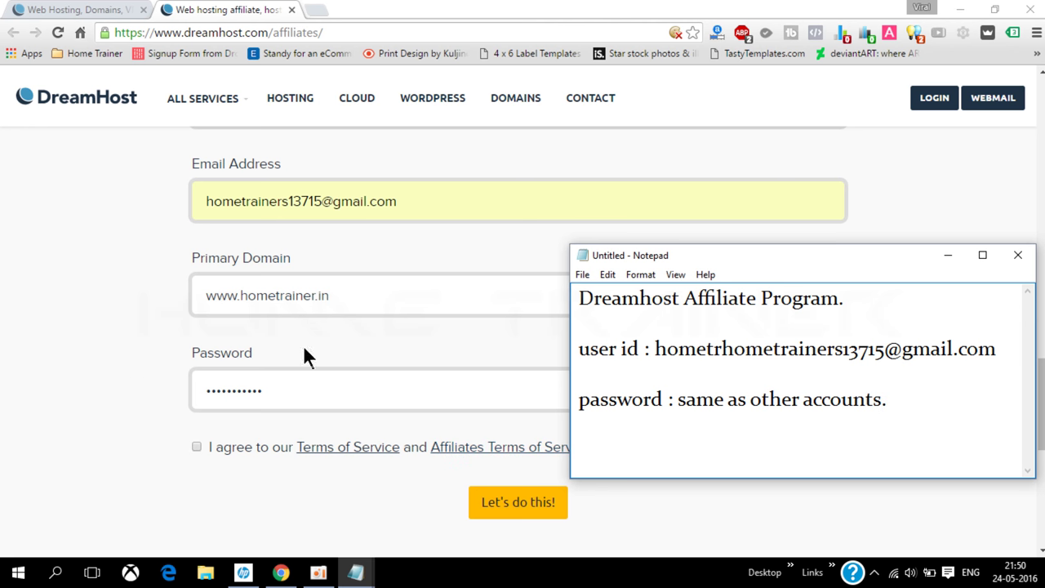
{"action": "left_click_drag", "start_coordinate": [656, 349], "coordinate": [998, 349]}
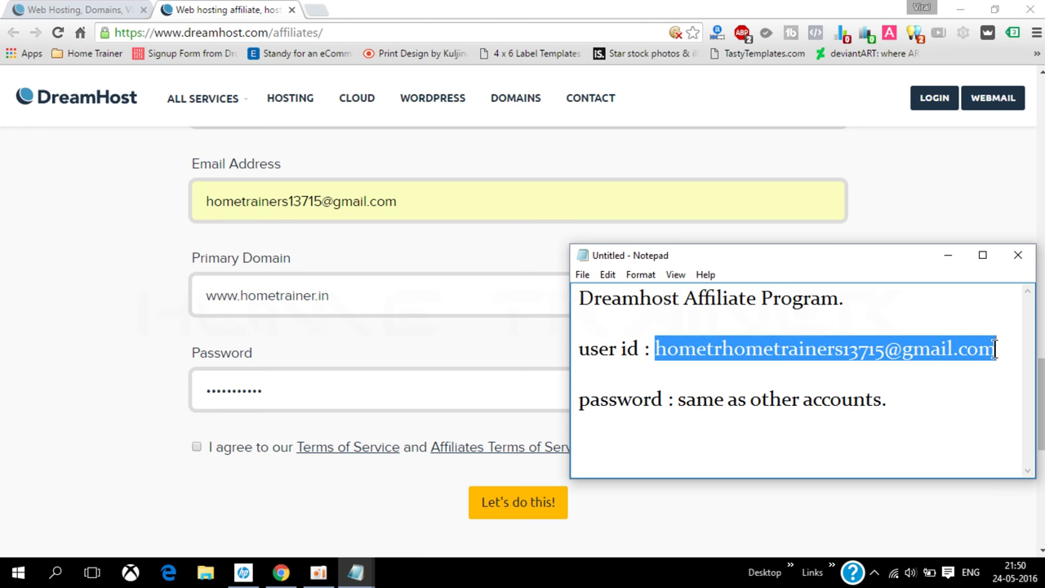
{"action": "key", "text": "ctrl+v"}
Step: Return to Chrome, agree to the Terms of Service and Affiliates Terms of Service, and submit the signup form
{"action": "left_click", "coordinate": [87, 348]}
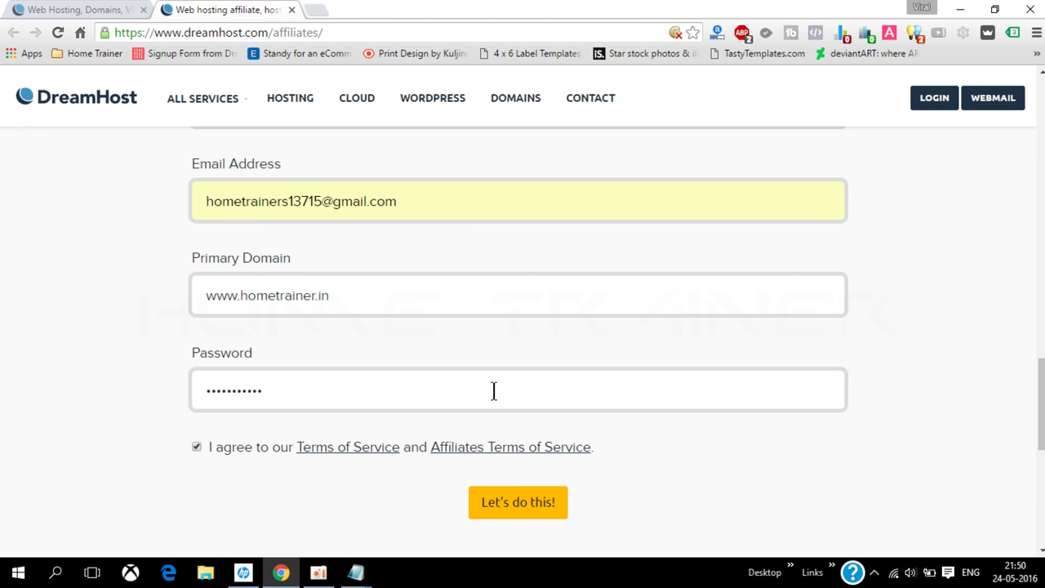
{"action": "scroll", "coordinate": [507, 433], "scroll_direction": "down", "scroll_amount": 1}
{"action": "left_click", "coordinate": [539, 442]}
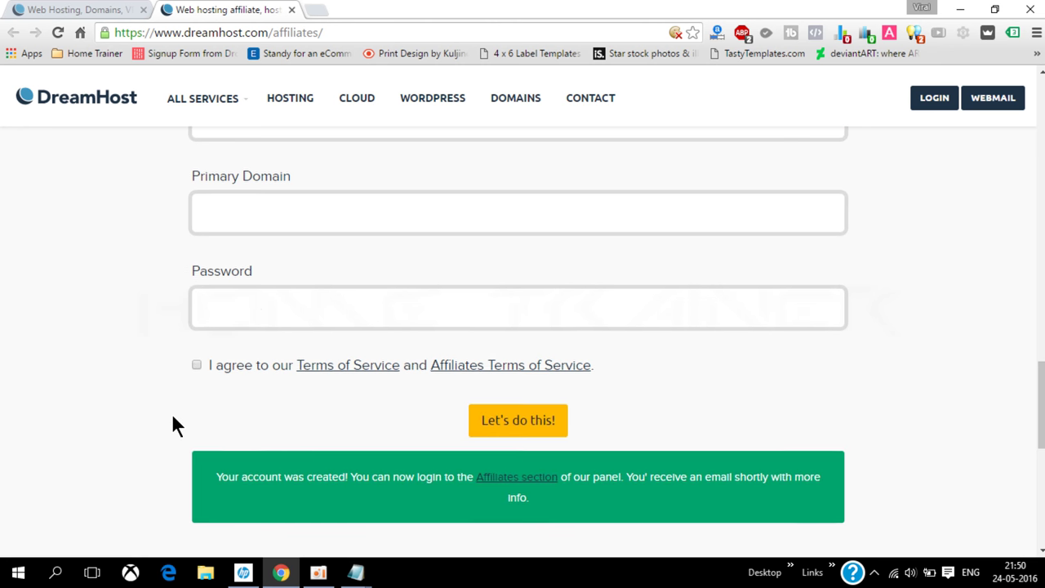
Step: Open the Affiliates section of the DreamHost panel from the link below the signup form
{"action": "scroll", "coordinate": [389, 400], "scroll_direction": "down", "scroll_amount": 2}
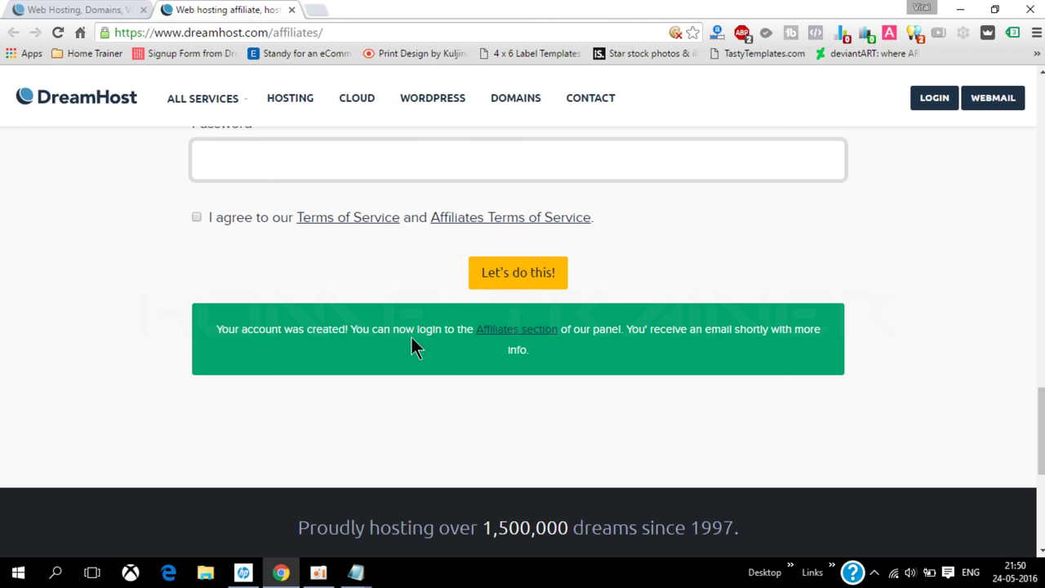
{"action": "left_click", "coordinate": [527, 337]}
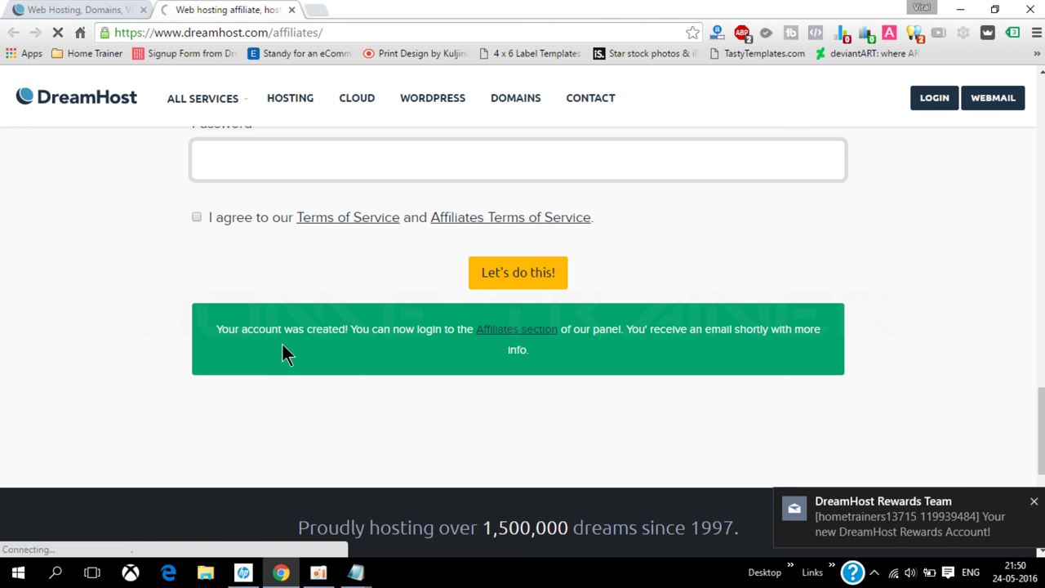
Step: Open the Mail inbox from the DreamHost Rewards Team notification and look through the Plugmatter message
{"action": "left_click", "coordinate": [874, 531]}
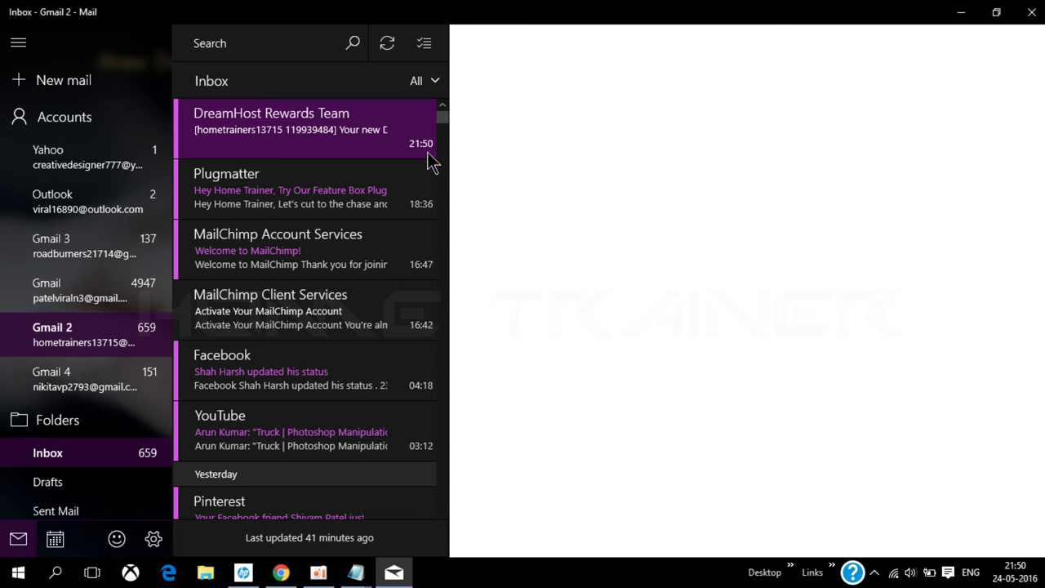
{"action": "left_click", "coordinate": [337, 181]}
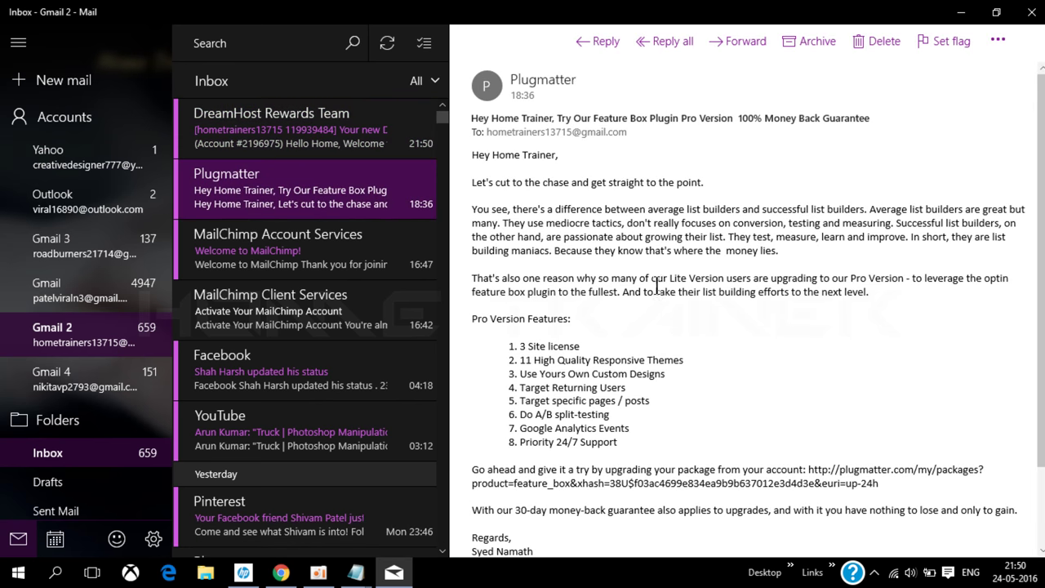
{"action": "scroll", "coordinate": [656, 290], "scroll_direction": "down", "scroll_amount": 2}
{"action": "scroll", "coordinate": [656, 290], "scroll_direction": "up", "scroll_amount": 2}
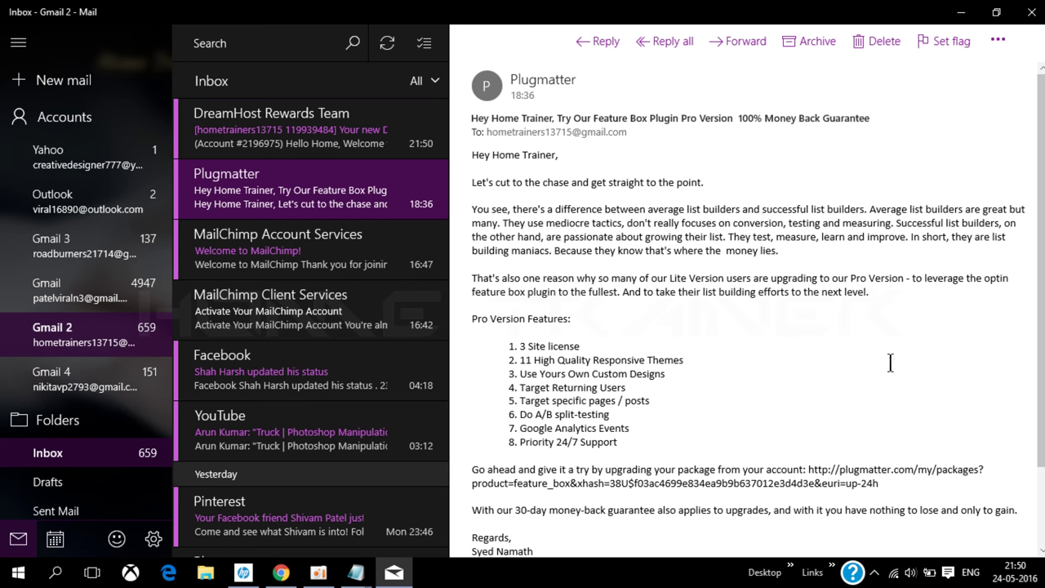
Step: Return to Chrome, sign in to the DreamHost panel with the account email and password, and decline saving the password
{"action": "left_click", "coordinate": [962, 13]}
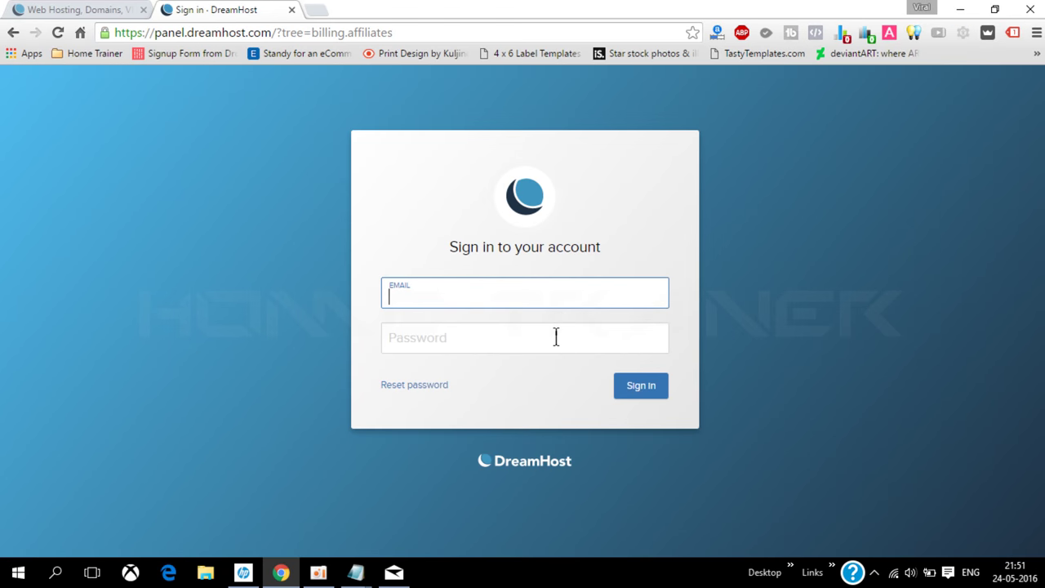
{"action": "left_click", "coordinate": [531, 298]}
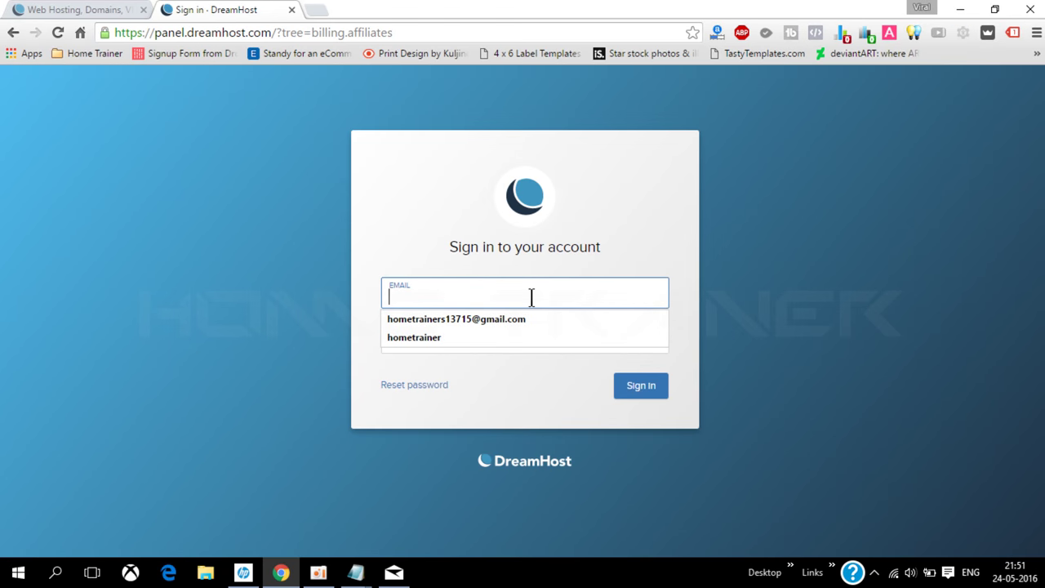
{"action": "key", "text": "Down"}
{"action": "key", "text": "Return"}
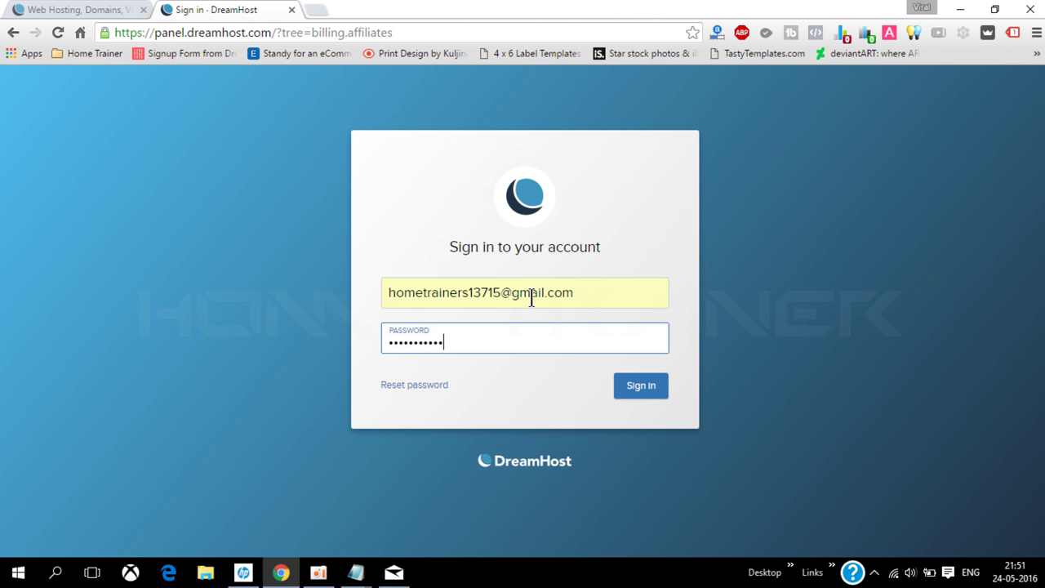
{"action": "left_click", "coordinate": [641, 387]}
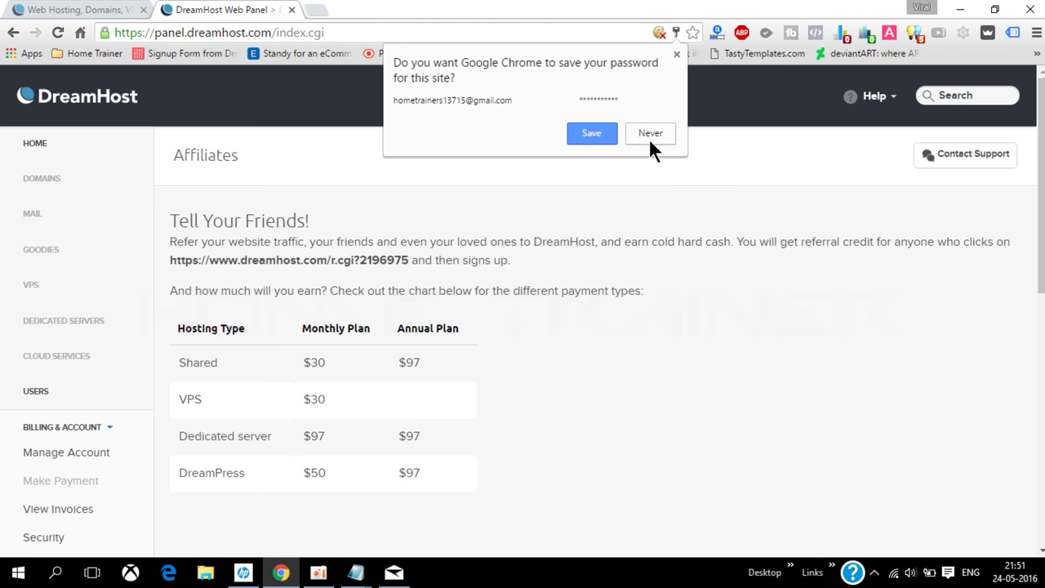
{"action": "left_click", "coordinate": [650, 133]}
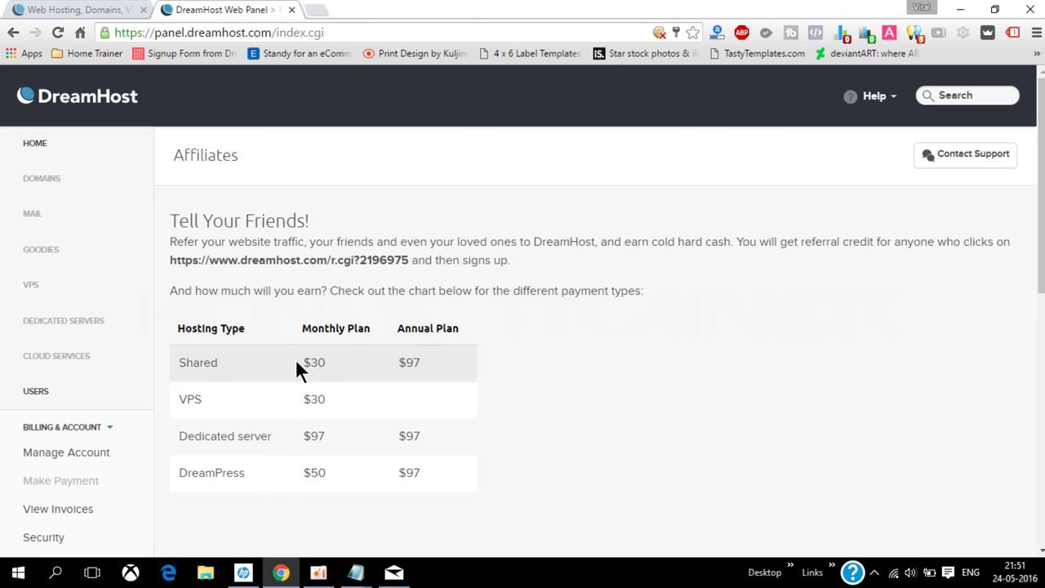
Step: Copy the referral link from the Tell Your Friends! section of the Affiliates page
{"action": "left_click_drag", "start_coordinate": [170, 244], "coordinate": [466, 276]}
{"action": "left_click", "coordinate": [368, 268]}
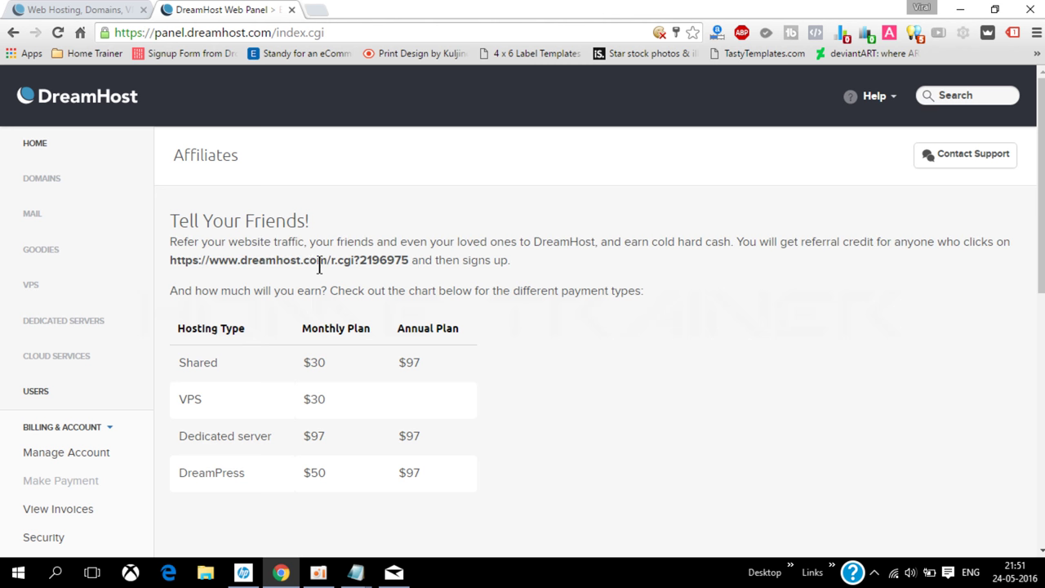
{"action": "left_click_drag", "start_coordinate": [319, 268], "coordinate": [282, 261]}
{"action": "left_click", "coordinate": [233, 285]}
{"action": "left_click_drag", "start_coordinate": [167, 260], "coordinate": [408, 263]}
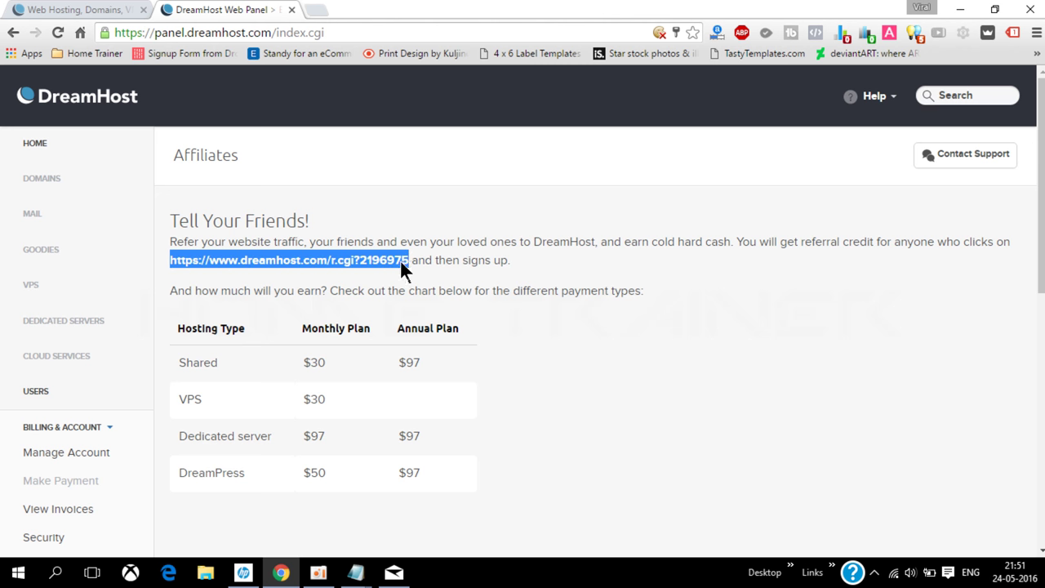
{"action": "right_click", "coordinate": [402, 262]}
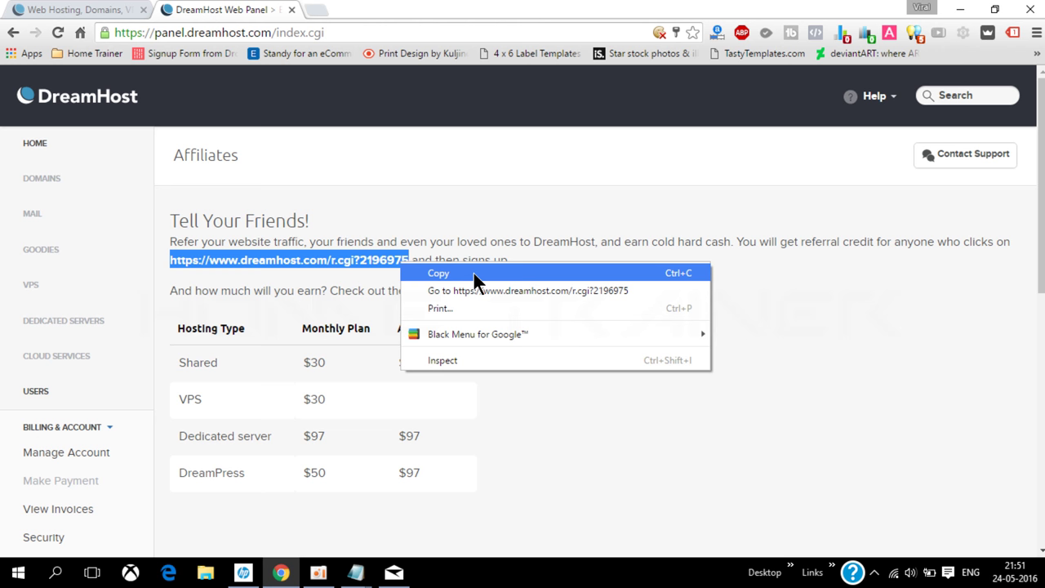
{"action": "left_click", "coordinate": [474, 273]}
{"action": "left_click", "coordinate": [473, 270]}
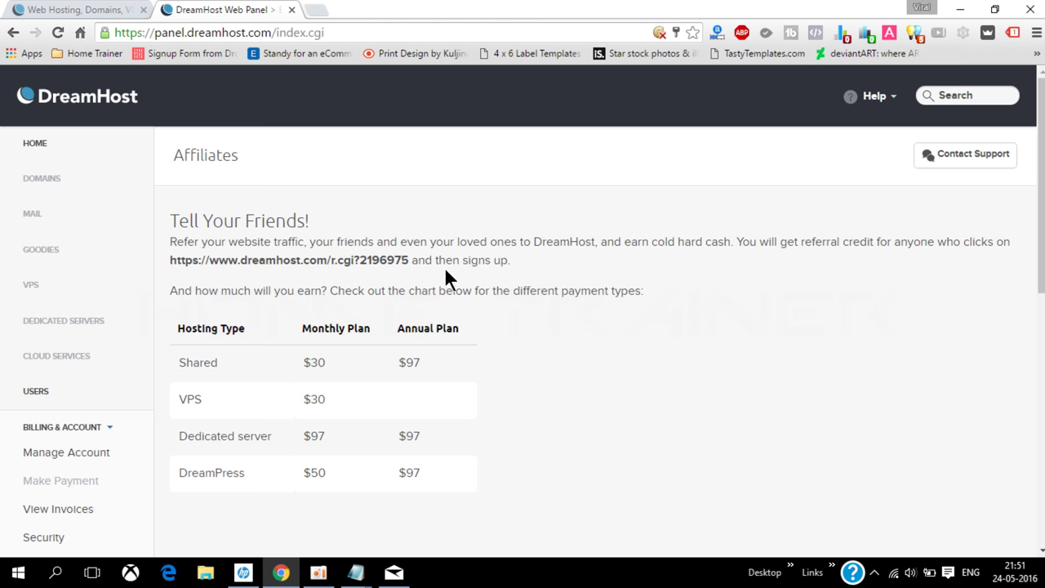
Step: Paste the referral link on a new line below the password line in Notepad, and return to Chrome
{"action": "left_click_drag", "start_coordinate": [437, 262], "coordinate": [542, 262]}
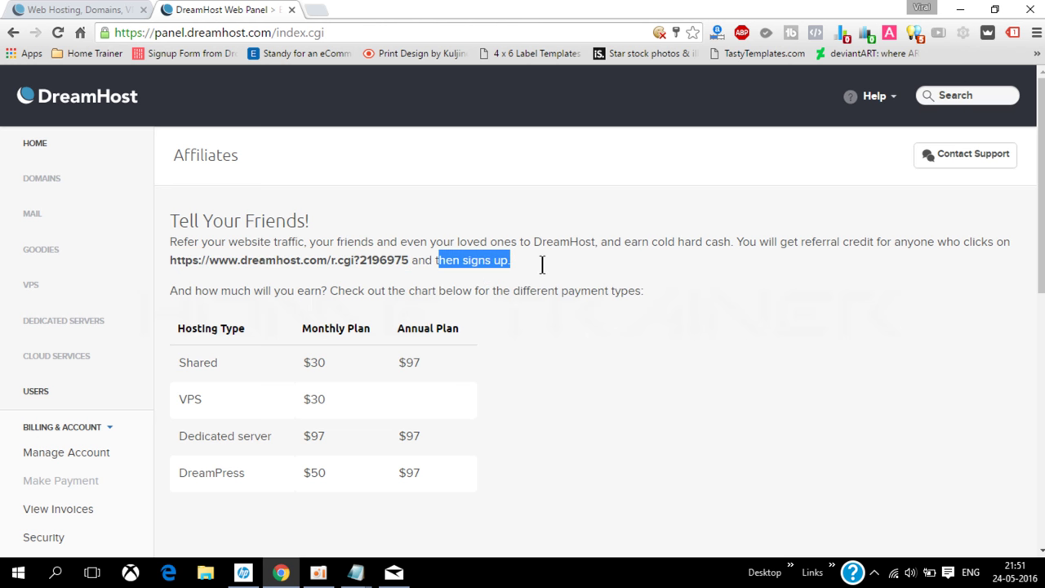
{"action": "left_click", "coordinate": [542, 262]}
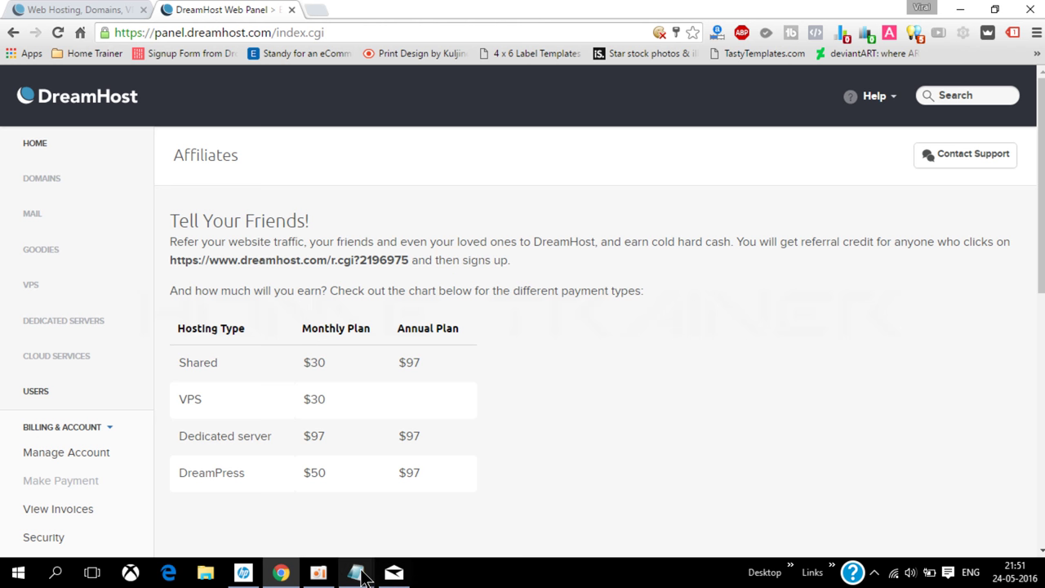
{"action": "mouse_move", "coordinate": [369, 562]}
{"action": "left_click", "coordinate": [408, 526]}
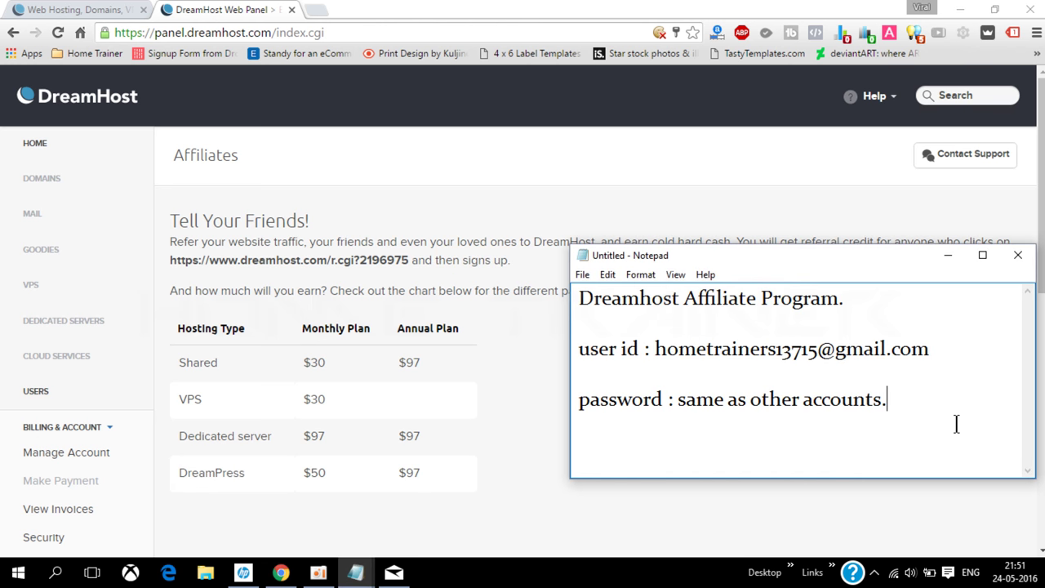
{"action": "key", "text": "ctrl+v"}
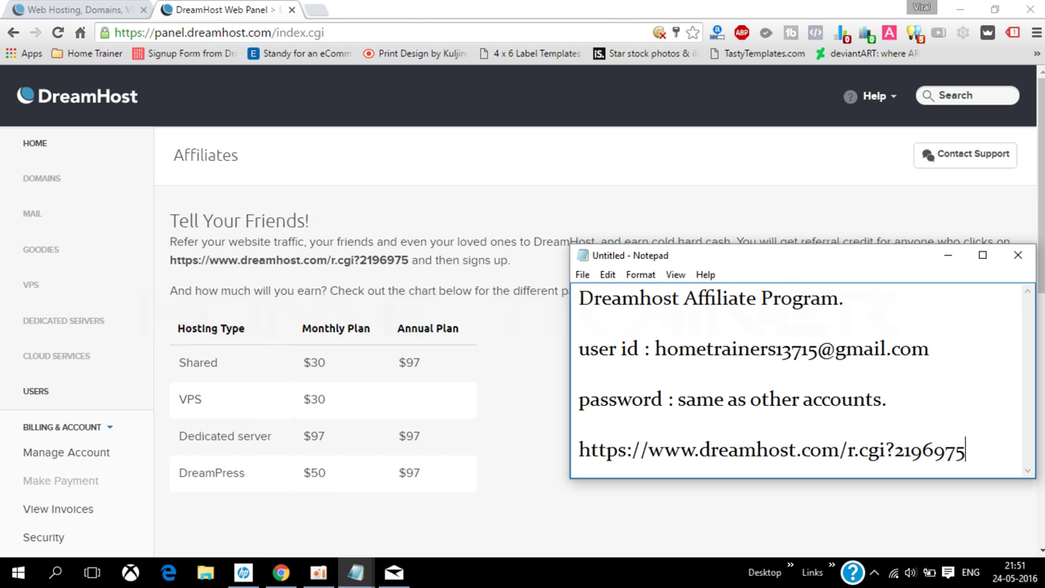
{"action": "left_click", "coordinate": [535, 219]}
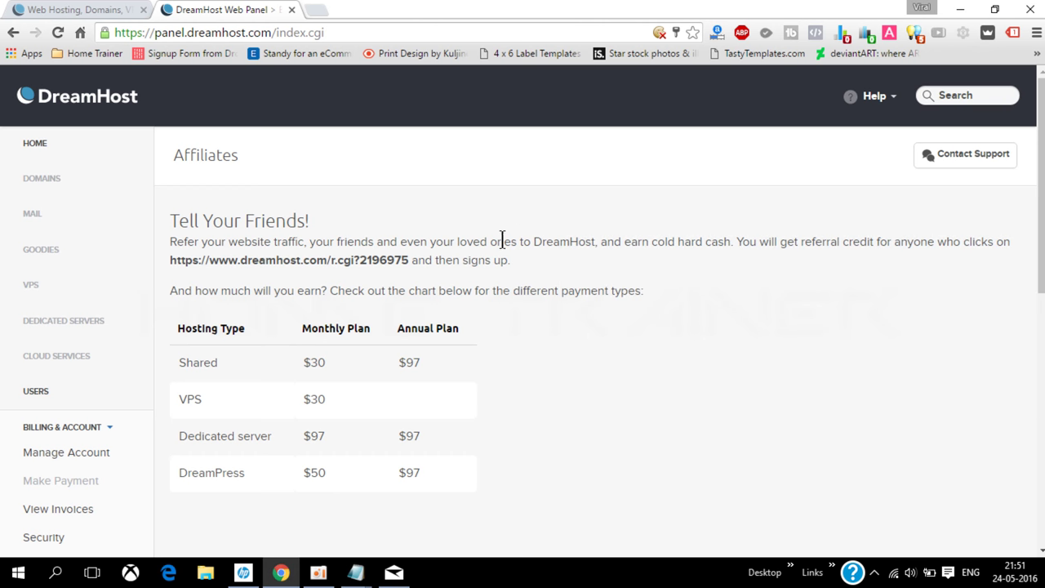
Step: Review the monthly and annual payment chart by hosting type and the banner download text below it
{"action": "scroll", "coordinate": [501, 240], "scroll_direction": "down", "scroll_amount": 1}
{"action": "scroll", "coordinate": [504, 249], "scroll_direction": "down", "scroll_amount": 2}
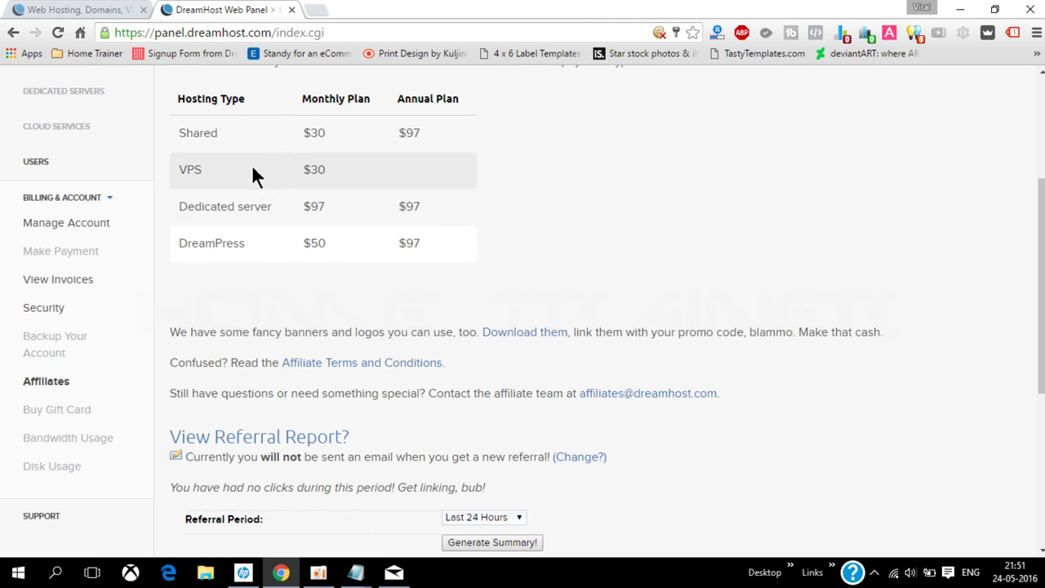
{"action": "left_click_drag", "start_coordinate": [298, 137], "coordinate": [456, 143]}
{"action": "left_click", "coordinate": [463, 156]}
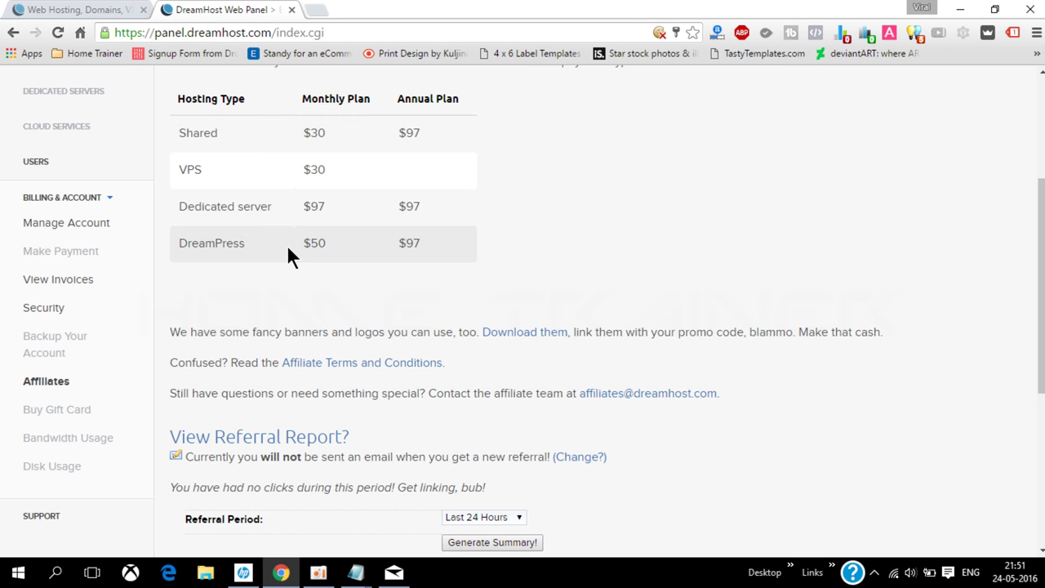
{"action": "scroll", "coordinate": [321, 278], "scroll_direction": "down", "scroll_amount": 1}
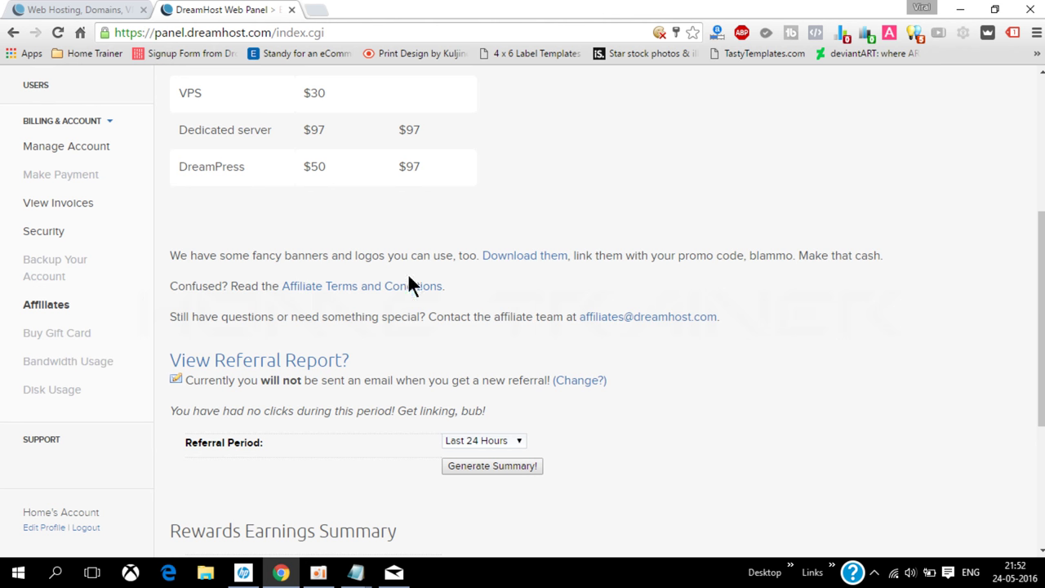
{"action": "right_click", "coordinate": [514, 263]}
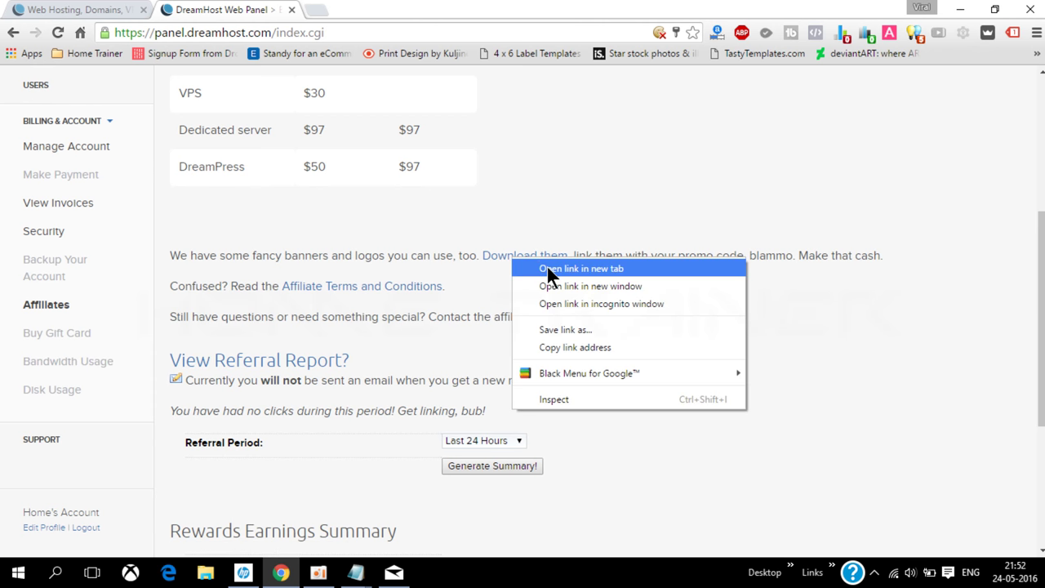
{"action": "left_click", "coordinate": [546, 270]}
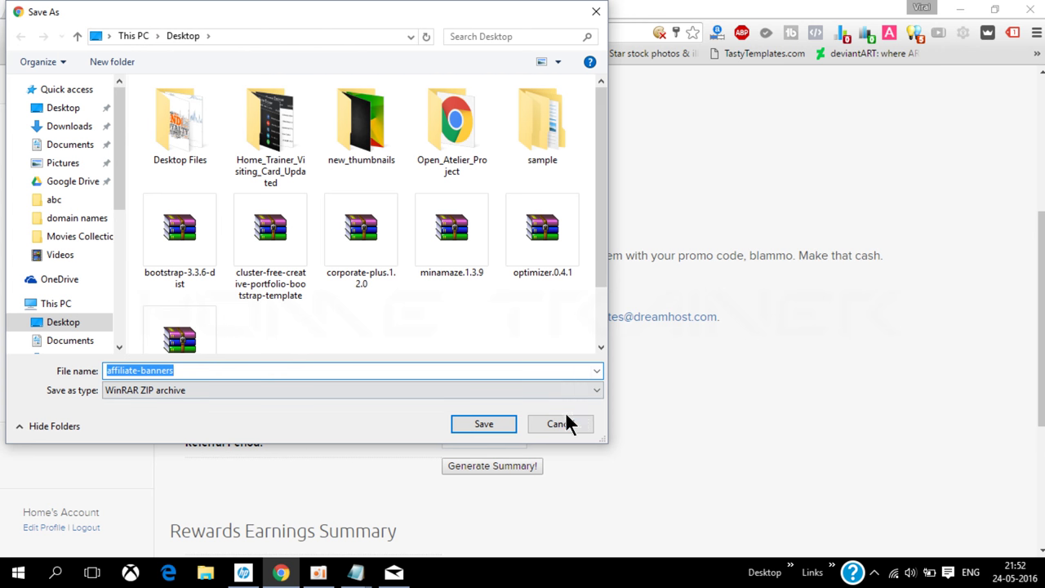
{"action": "left_click", "coordinate": [568, 422]}
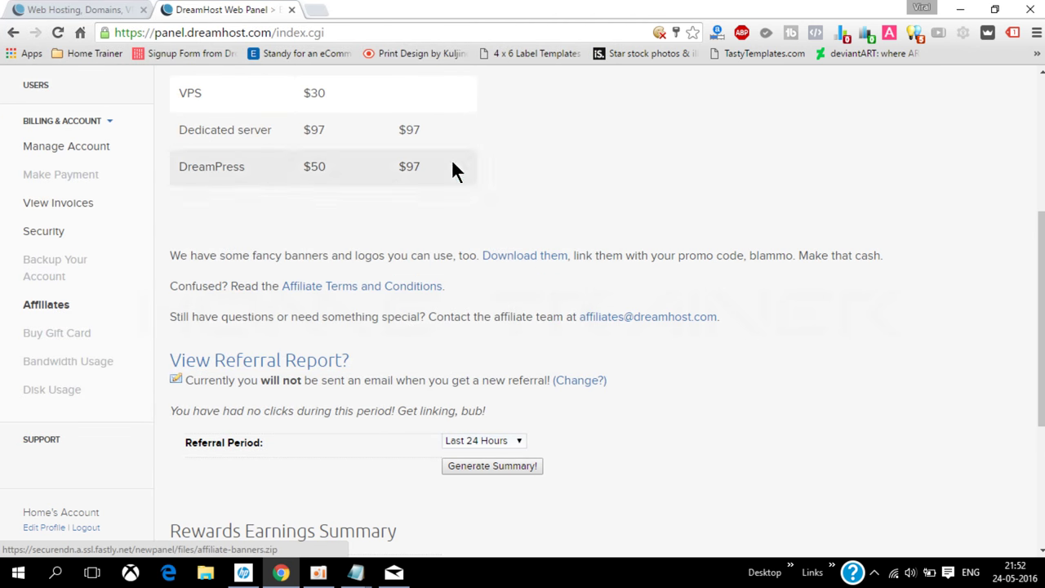
Step: Download the affiliate banners and logos to the Desktop as the ZIP archive affiliate-banners
{"action": "right_click", "coordinate": [502, 258]}
{"action": "left_click", "coordinate": [538, 271]}
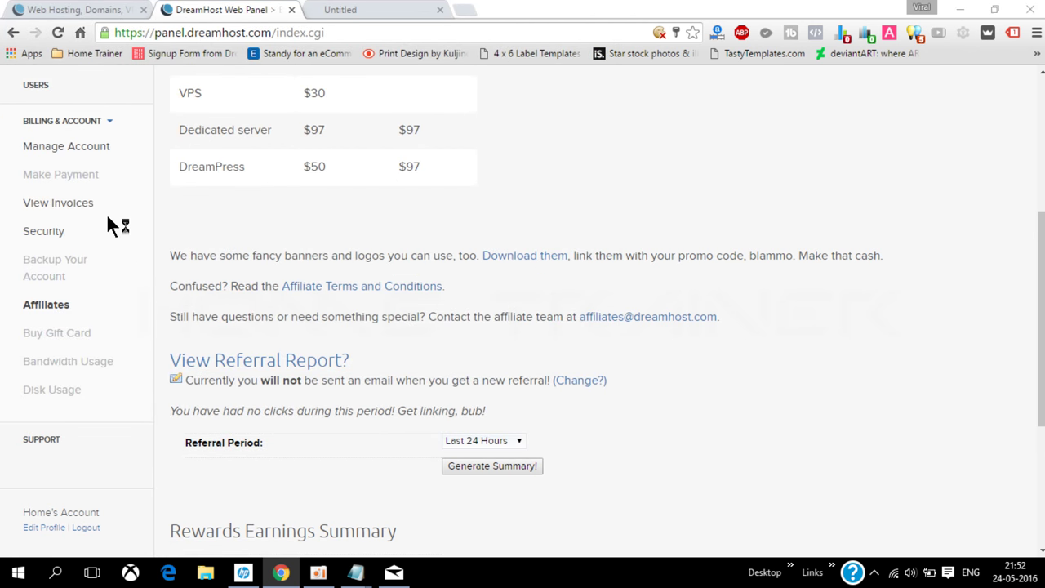
{"action": "left_click", "coordinate": [33, 109]}
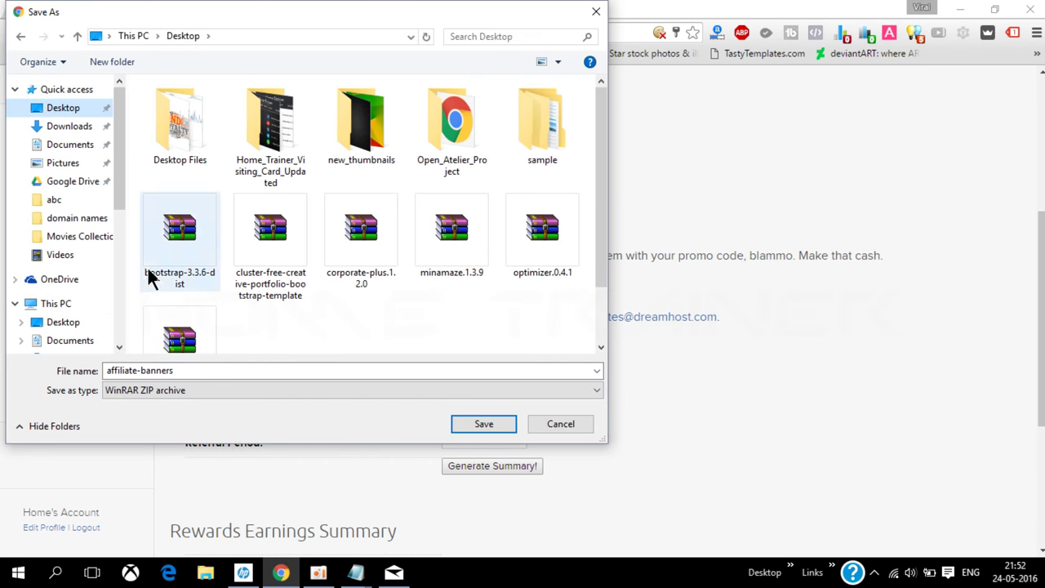
{"action": "left_click", "coordinate": [480, 426]}
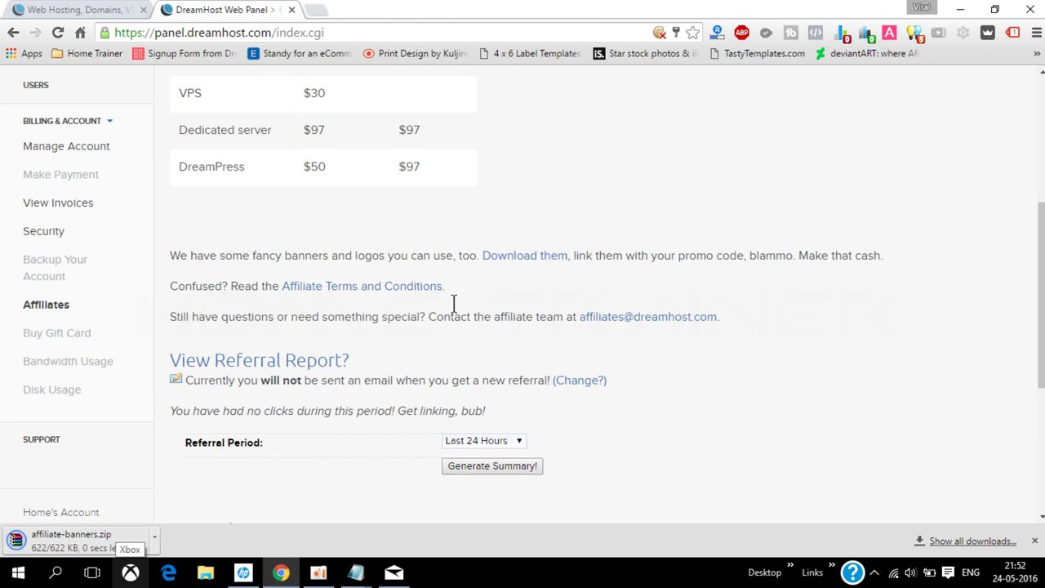
Step: Generate the referral summary for the Last 24 Hours and look over the referral report and Rewards Earnings Summary
{"action": "scroll", "coordinate": [296, 400], "scroll_direction": "down", "scroll_amount": 3}
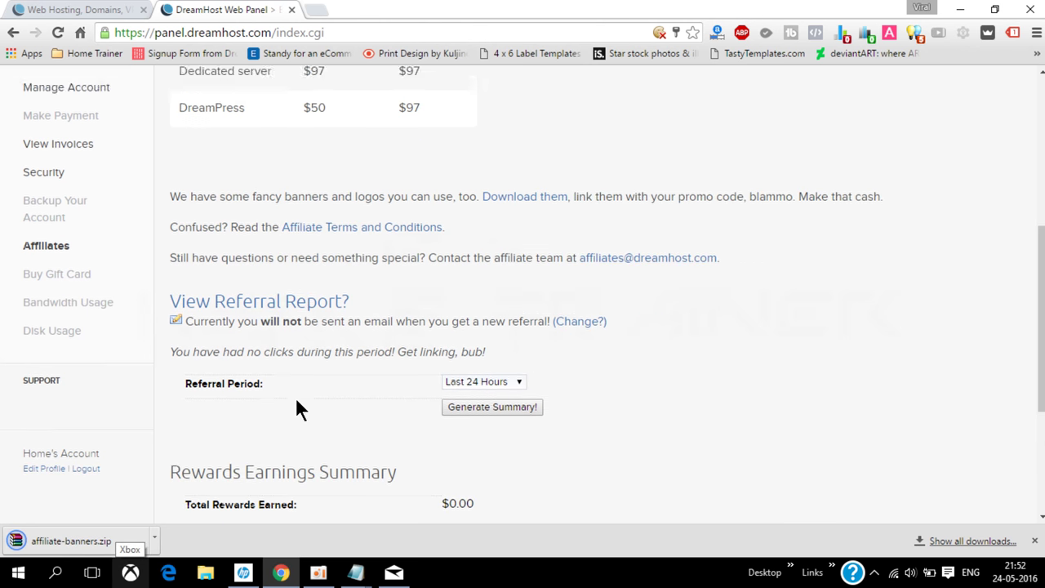
{"action": "left_click", "coordinate": [493, 314]}
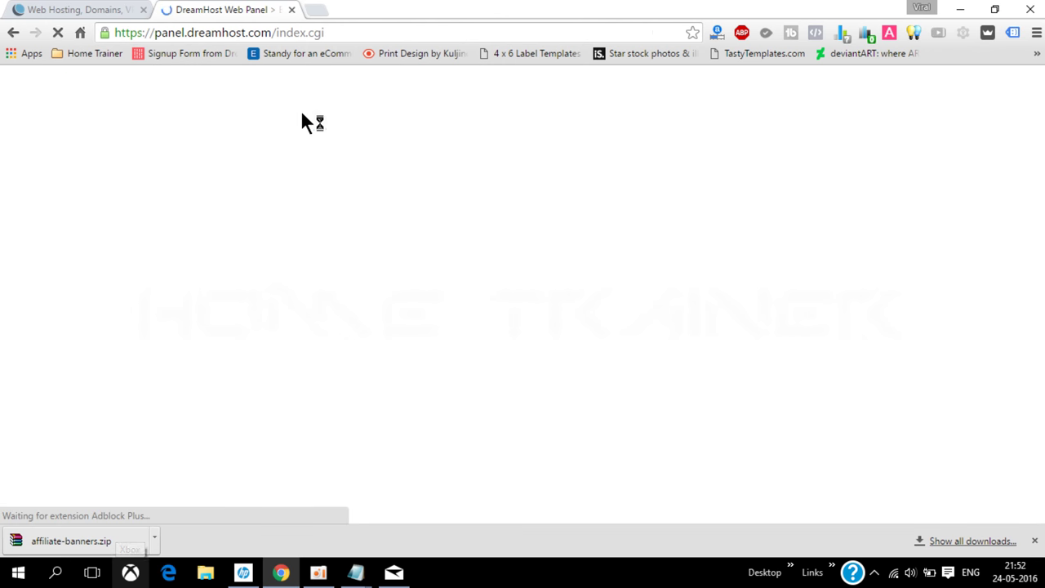
{"action": "scroll", "coordinate": [360, 256], "scroll_direction": "down", "scroll_amount": 1}
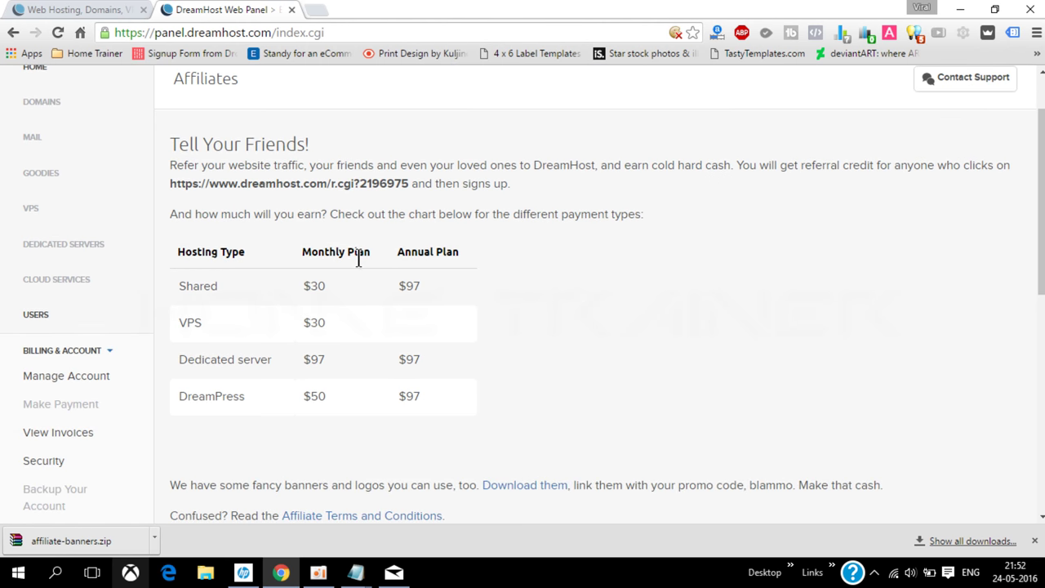
{"action": "scroll", "coordinate": [359, 259], "scroll_direction": "down", "scroll_amount": 3}
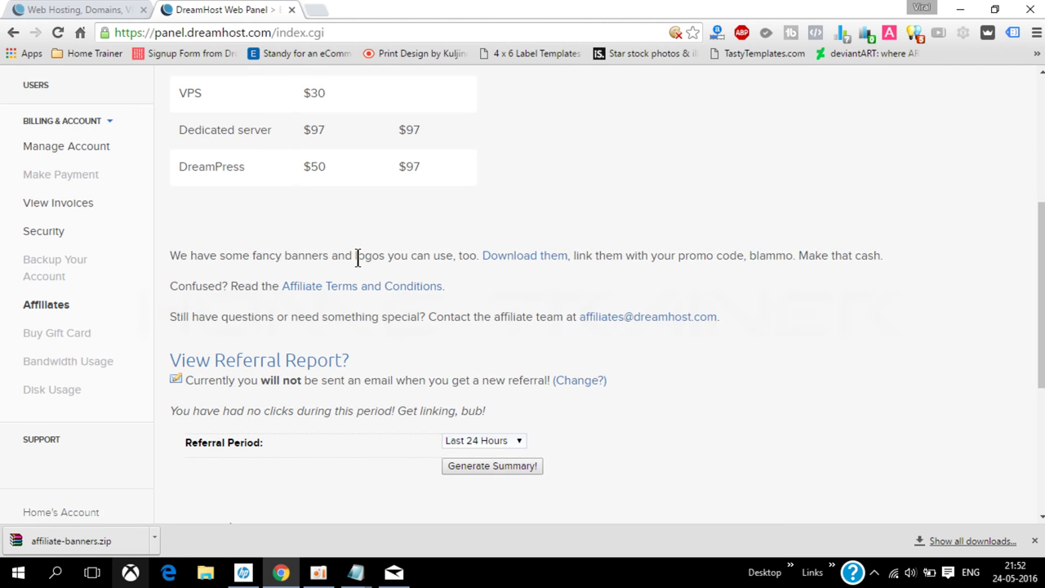
{"action": "scroll", "coordinate": [357, 256], "scroll_direction": "up", "scroll_amount": 4}
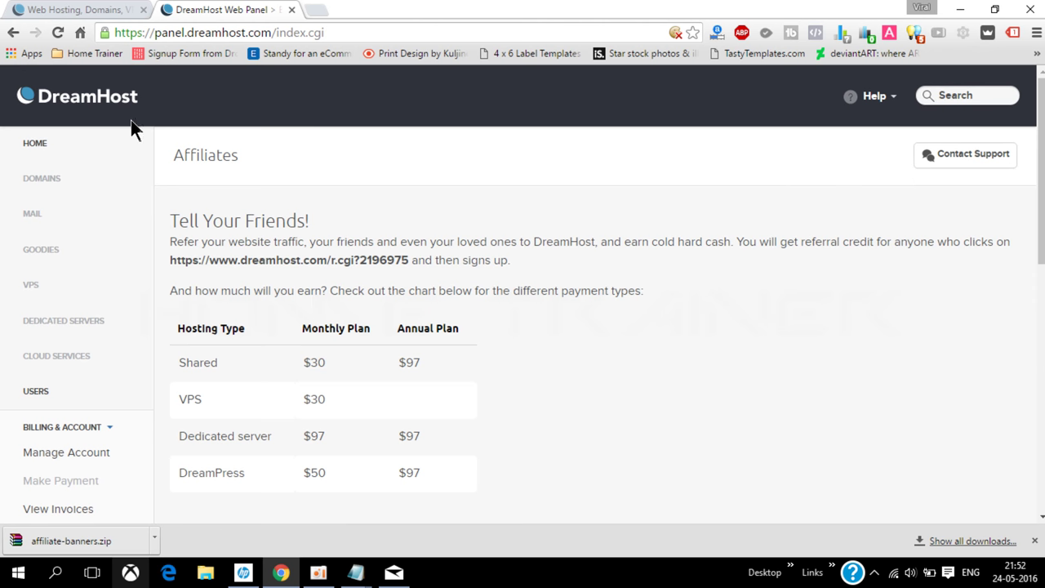
{"action": "scroll", "coordinate": [215, 397], "scroll_direction": "down", "scroll_amount": 6}
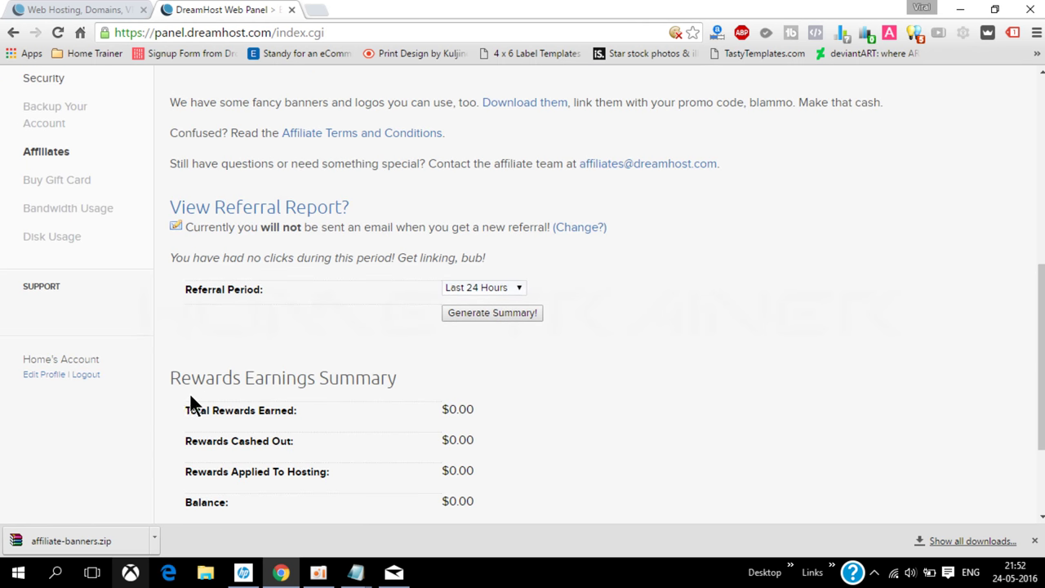
Step: Log out of the DreamHost panel, close its tab and minimize the browser
{"action": "left_click", "coordinate": [85, 375]}
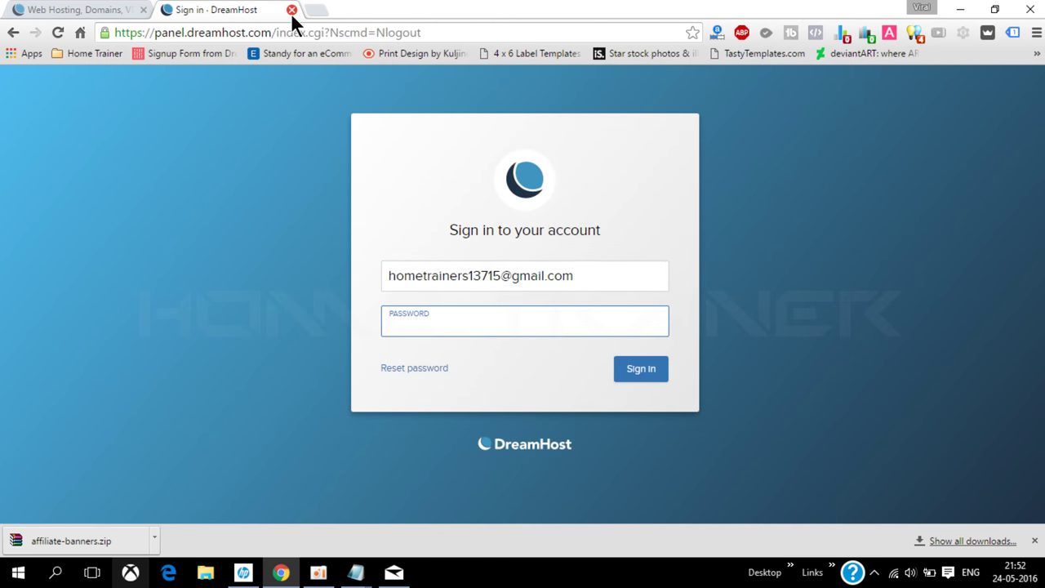
{"action": "left_click", "coordinate": [291, 10]}
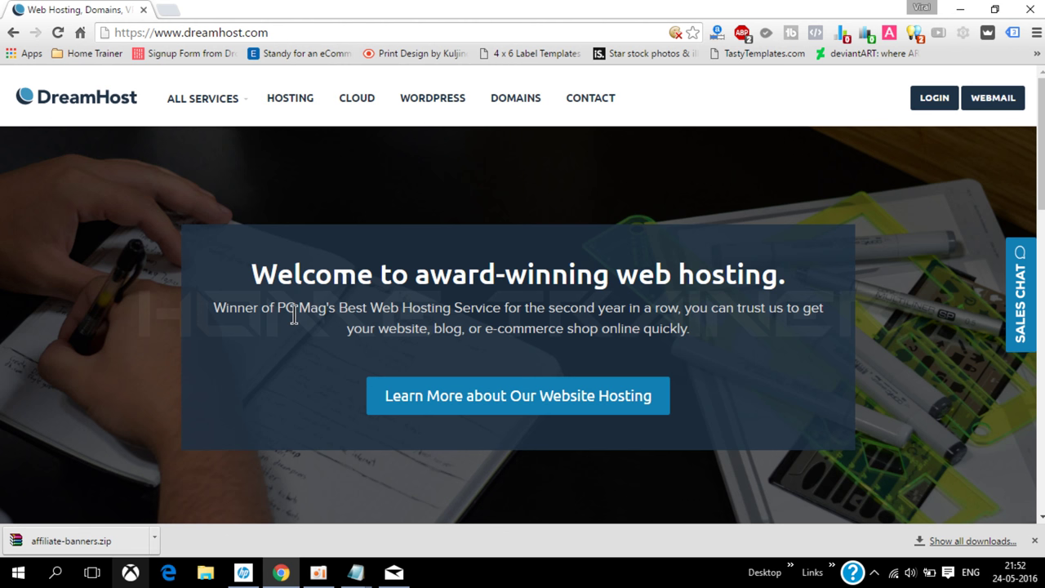
{"action": "left_click", "coordinate": [958, 16]}
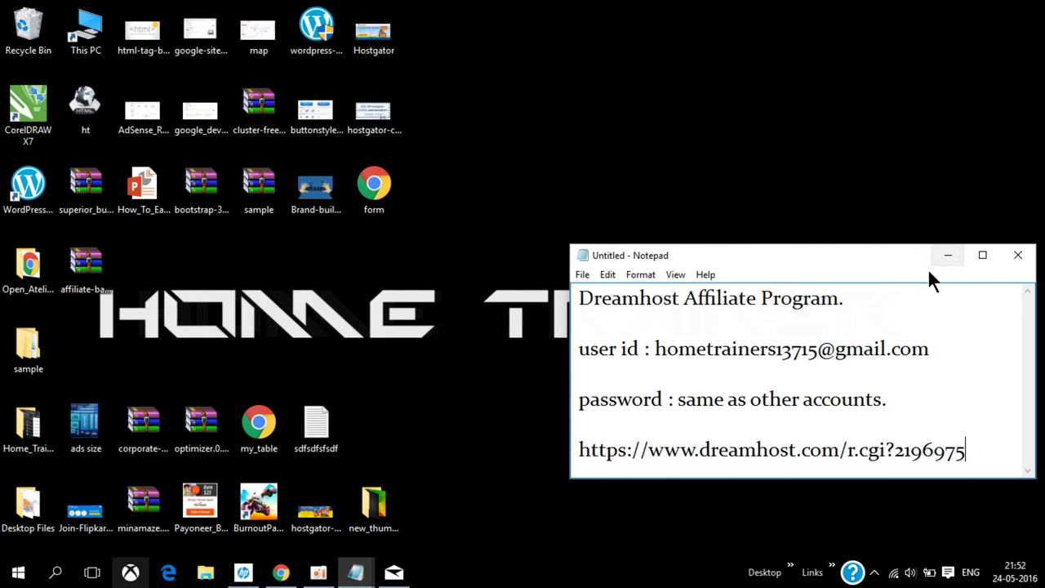
Step: Move the Notepad window aside, minimize it and open the affiliate-banners archive on the desktop
{"action": "left_click_drag", "start_coordinate": [916, 270], "coordinate": [831, 187]}
{"action": "mouse_move", "coordinate": [912, 376]}
{"action": "left_mouse_down"}
{"action": "mouse_move", "coordinate": [600, 401]}
{"action": "mouse_move", "coordinate": [474, 394]}
{"action": "mouse_move", "coordinate": [909, 395]}
{"action": "left_mouse_up"}
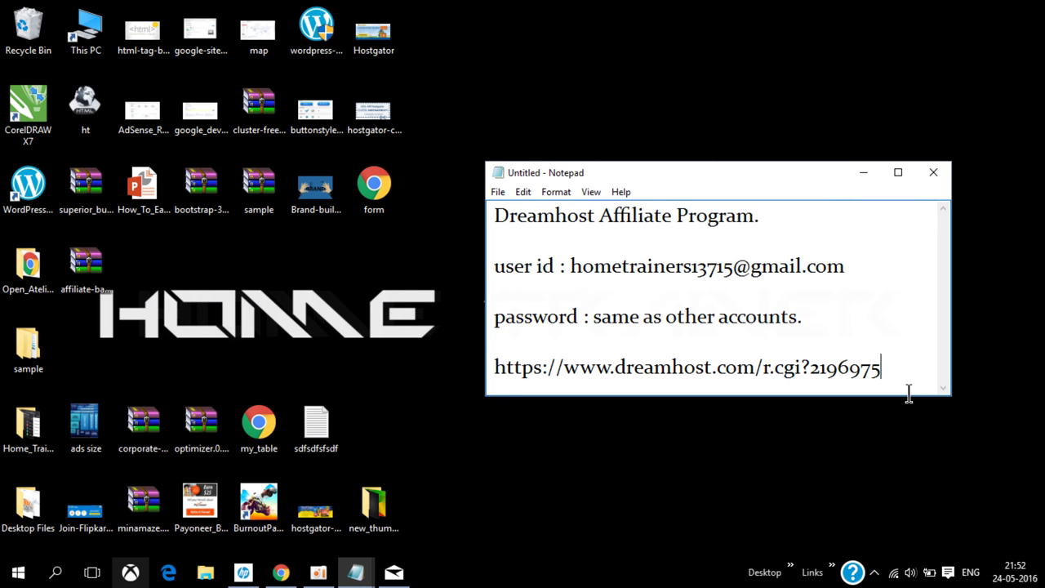
{"action": "left_click", "coordinate": [869, 175]}
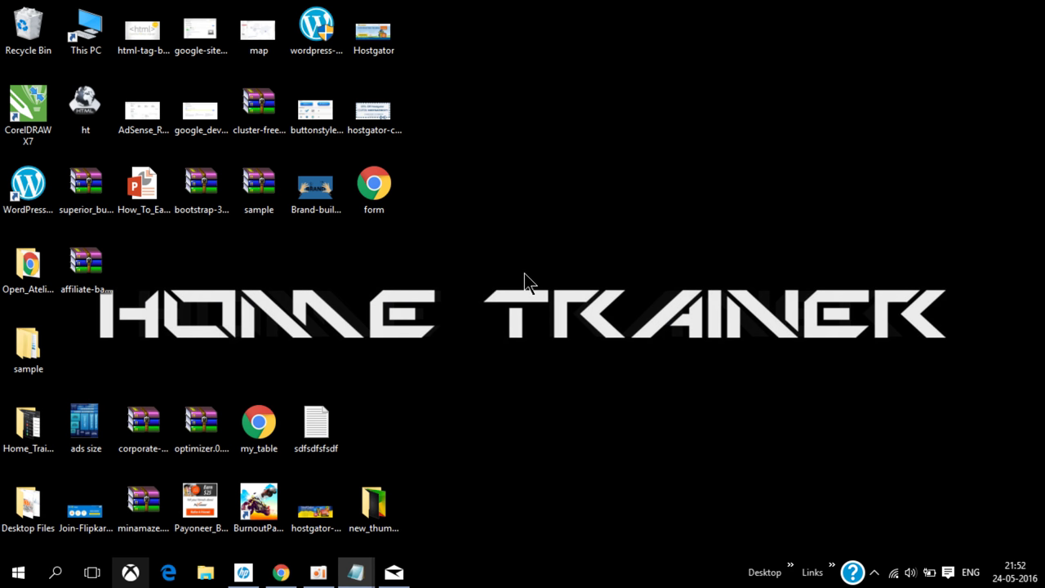
{"action": "left_click", "coordinate": [92, 269]}
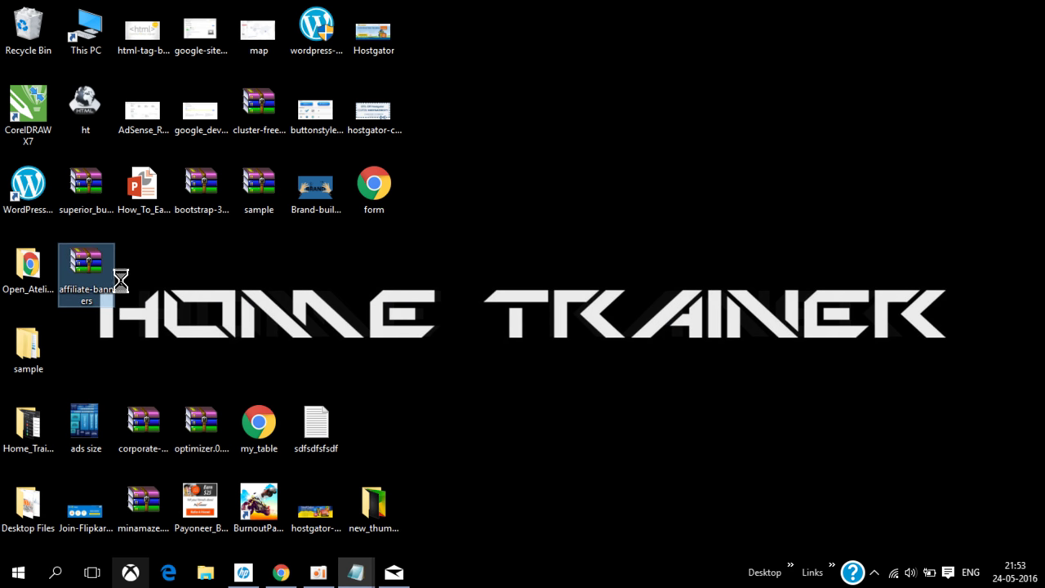
Step: Extract the affiliate-banners archive into an affiliate-banners folder on the desktop and open that folder
{"action": "right_click", "coordinate": [119, 278]}
{"action": "left_click", "coordinate": [191, 285]}
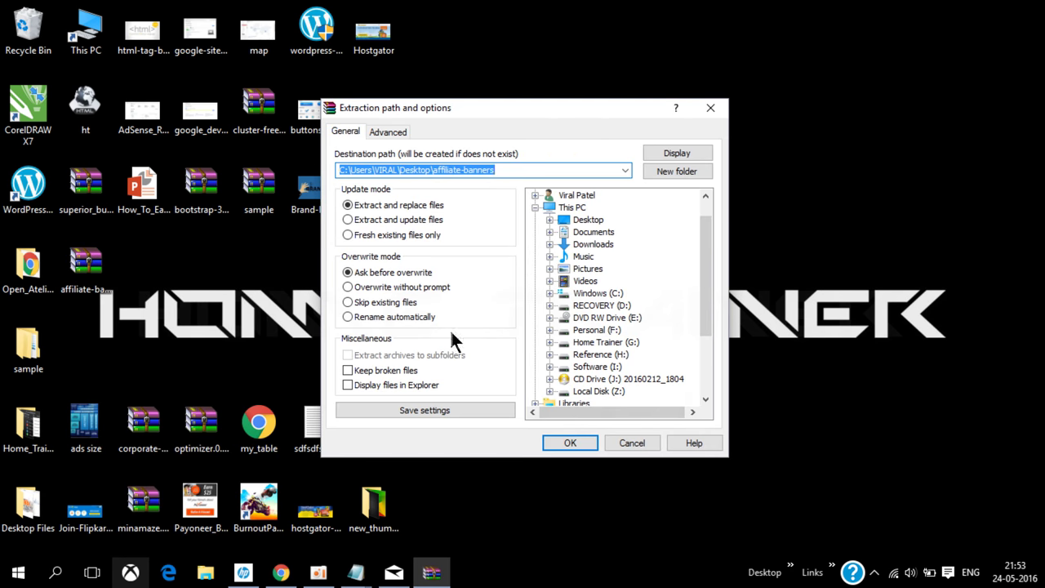
{"action": "left_click", "coordinate": [562, 446]}
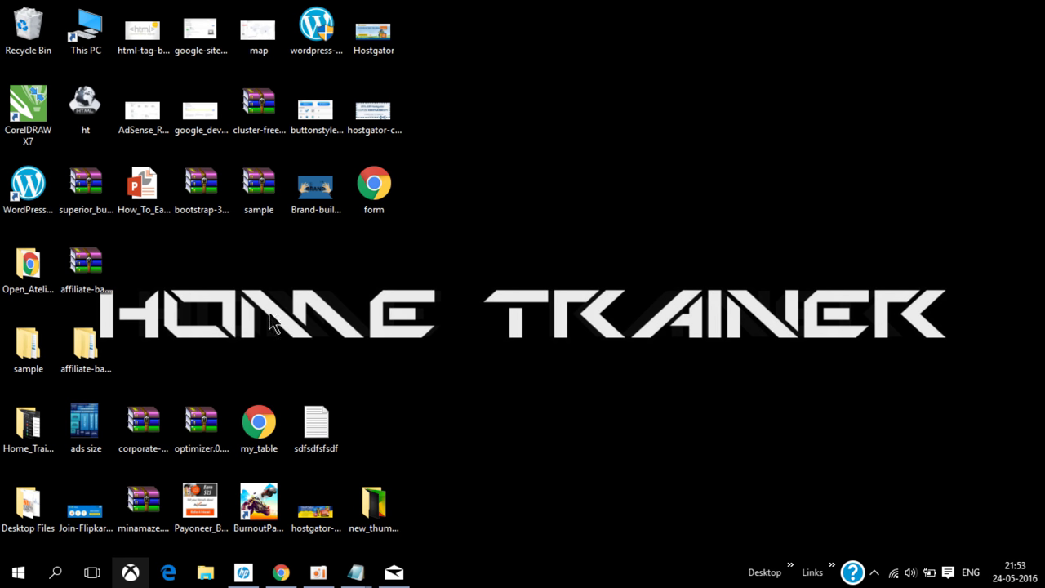
{"action": "double_click", "coordinate": [85, 349]}
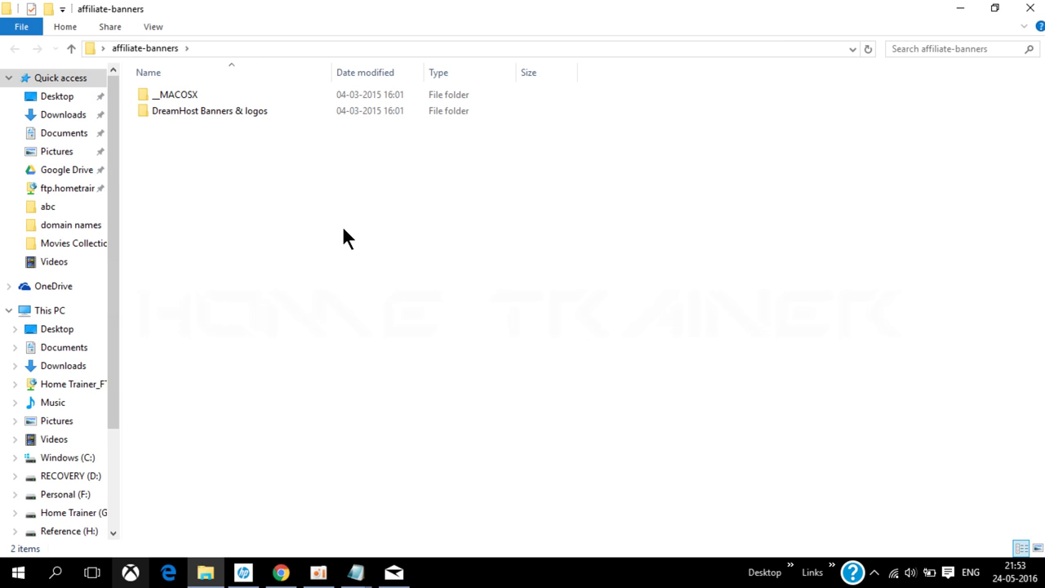
Step: Show the affiliate-banners folder with extra large icons, refresh it and open the DreamHost Banners & logos subfolder
{"action": "left_click", "coordinate": [153, 27]}
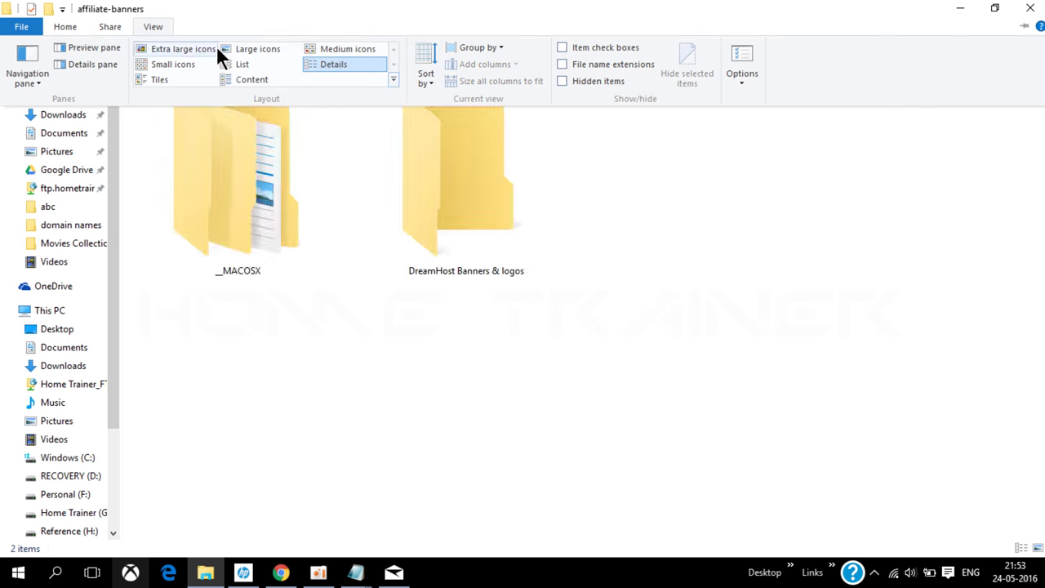
{"action": "left_click", "coordinate": [207, 51]}
{"action": "right_click", "coordinate": [448, 331]}
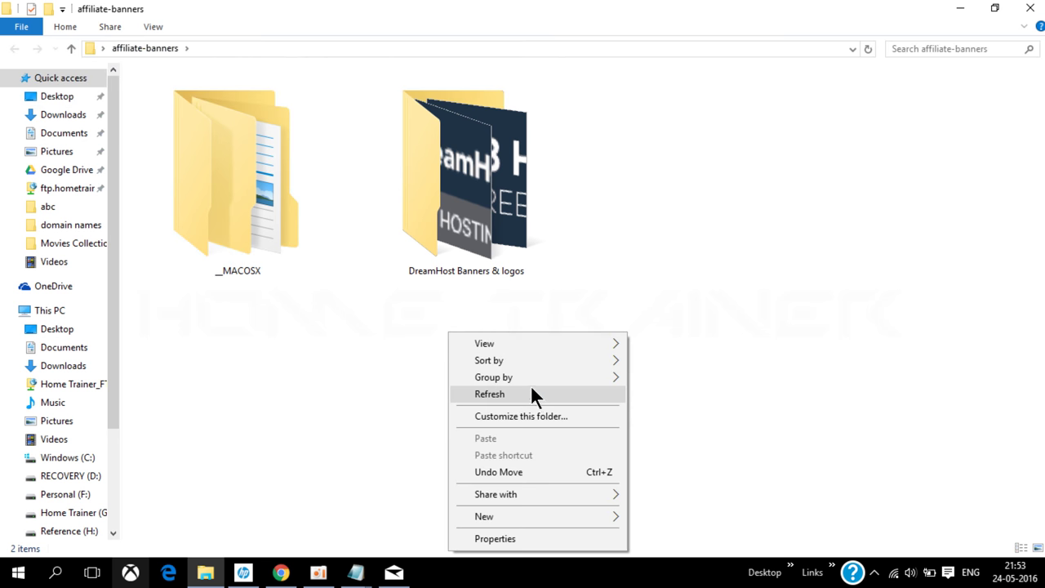
{"action": "left_click", "coordinate": [532, 389]}
{"action": "double_click", "coordinate": [486, 224]}
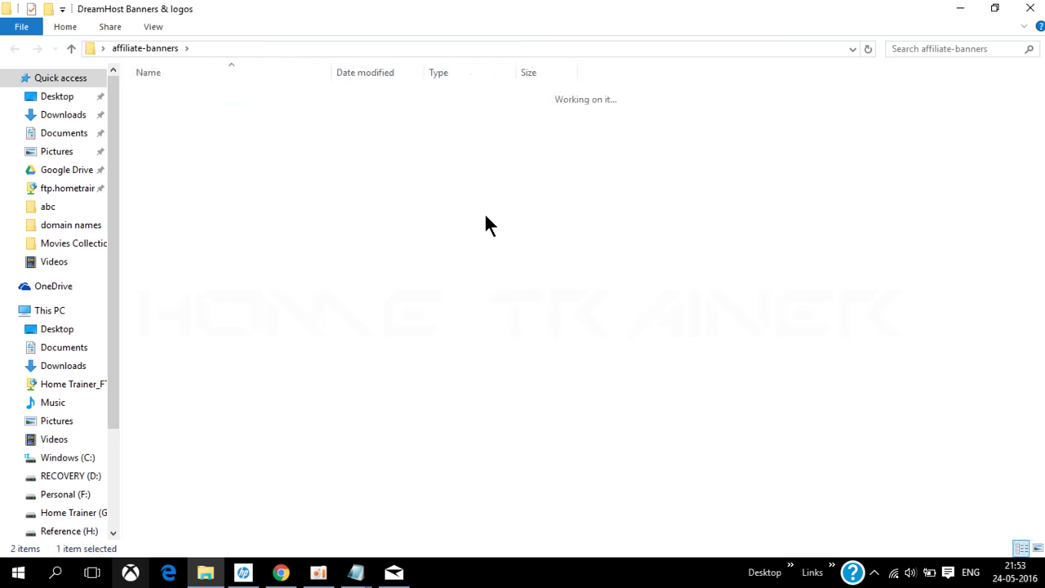
Step: Display the DreamHost Banners & logos files as extra large icons and refresh the folder
{"action": "left_click", "coordinate": [152, 27]}
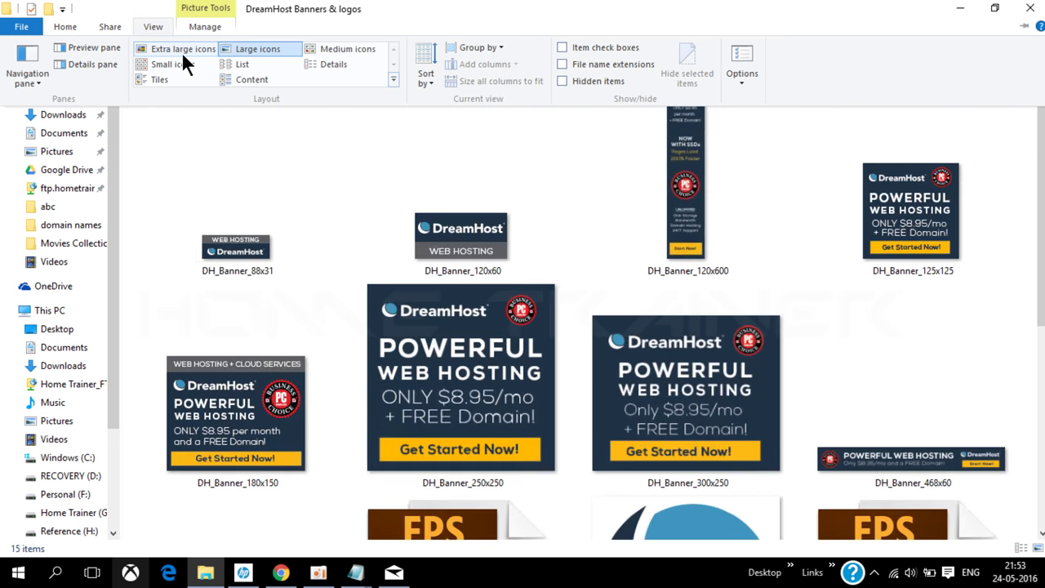
{"action": "left_click", "coordinate": [183, 51]}
{"action": "right_click", "coordinate": [580, 278]}
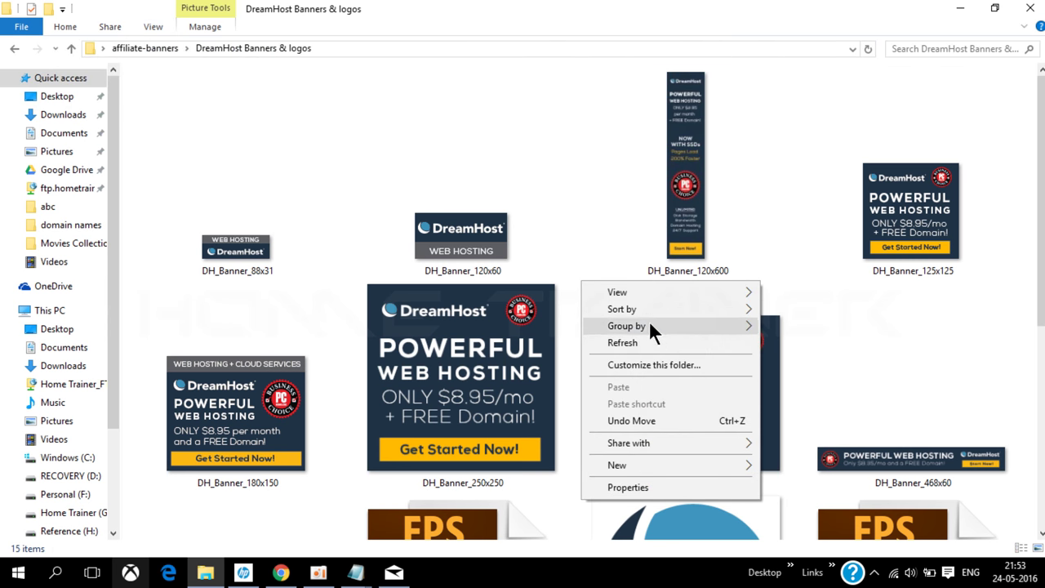
{"action": "left_click", "coordinate": [663, 343]}
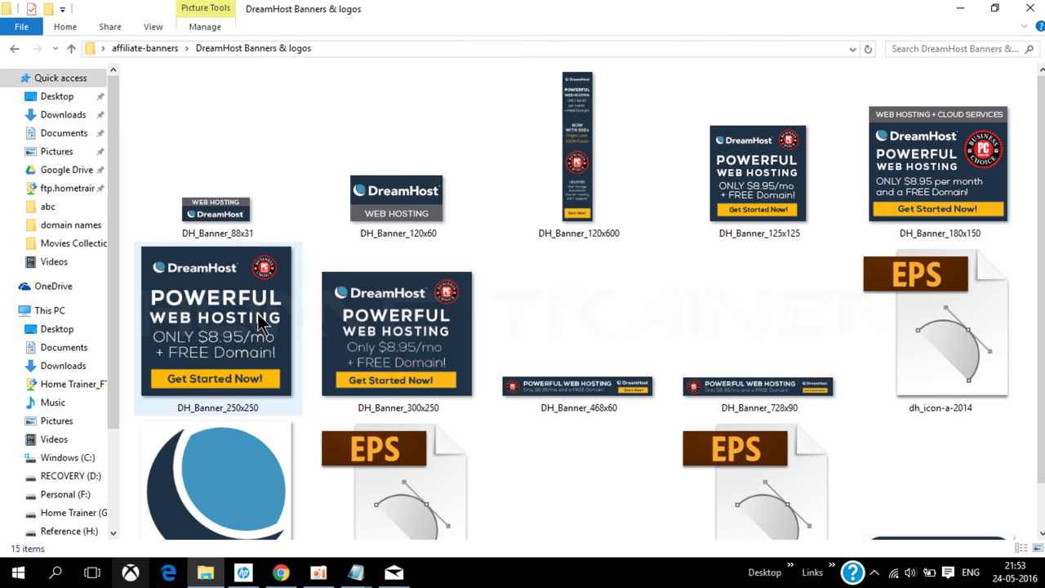
Step: View DH_Banner_250x250 in Photos, browse forward to dh_logo-b-2014 and back to DH_Banner_88x31, and close the viewer
{"action": "double_click", "coordinate": [237, 324]}
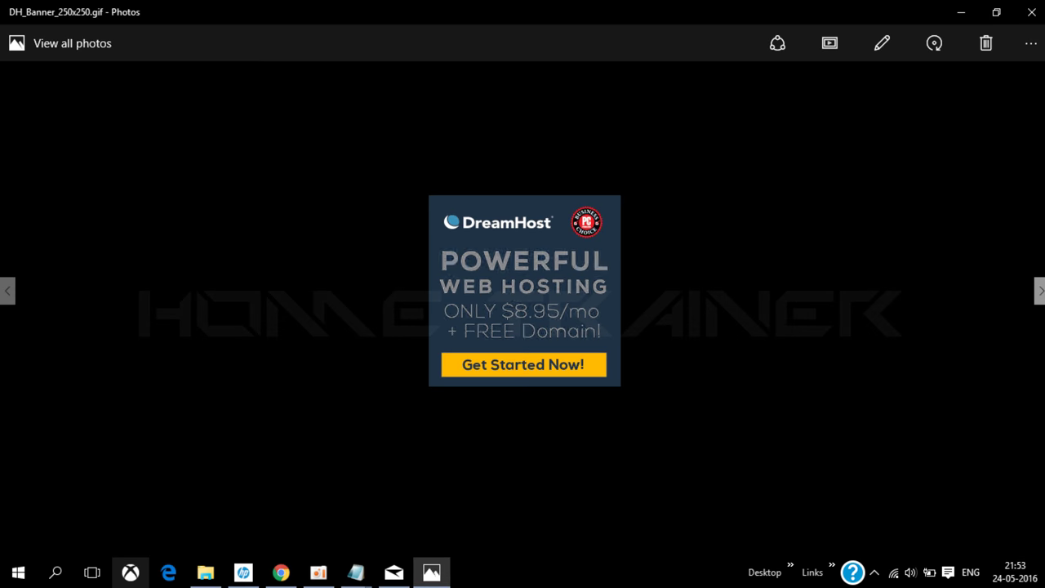
{"action": "left_click", "coordinate": [1040, 291]}
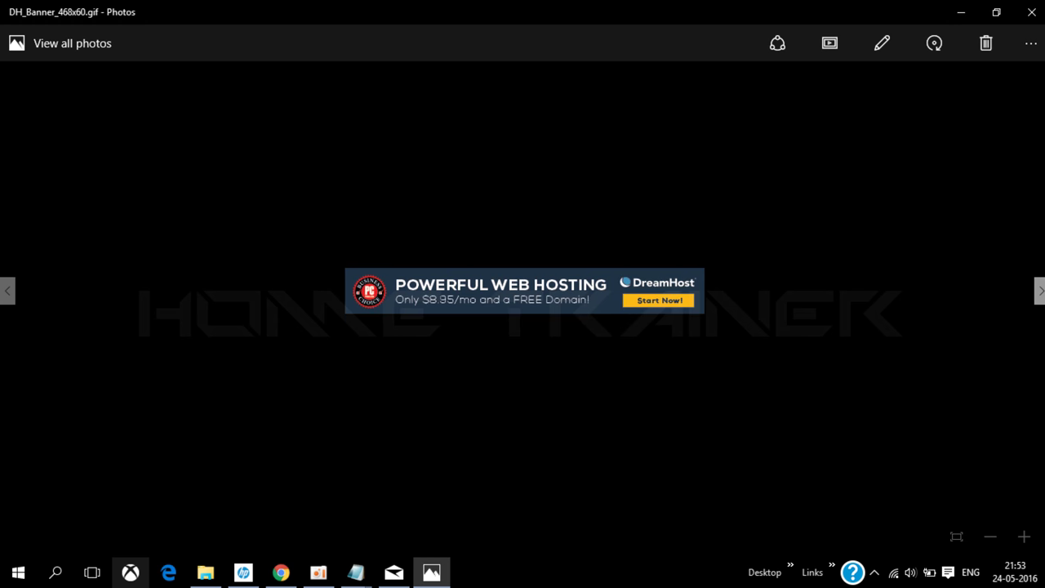
{"action": "key", "text": "Right"}
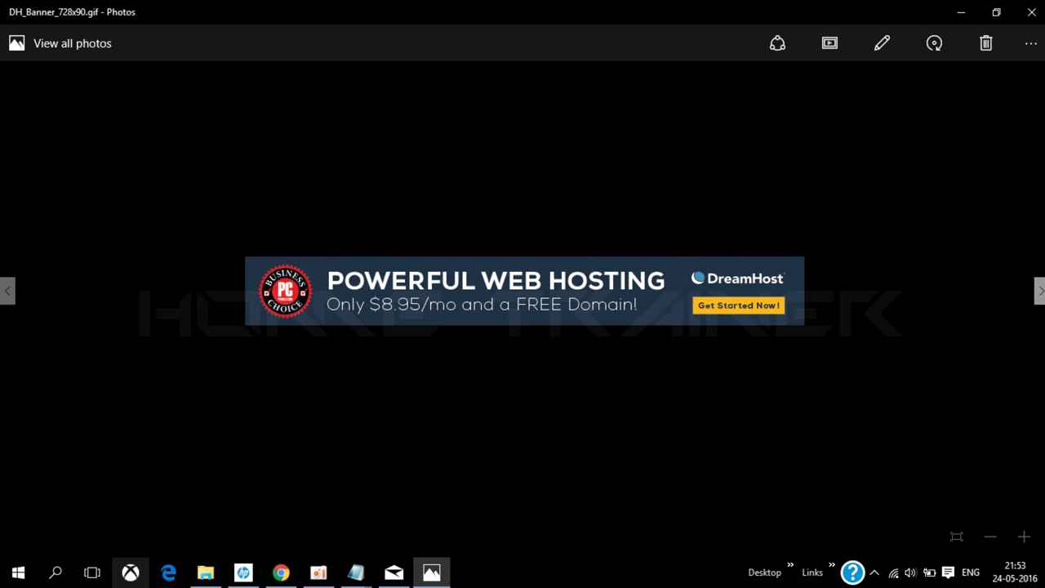
{"action": "left_click", "coordinate": [1041, 296]}
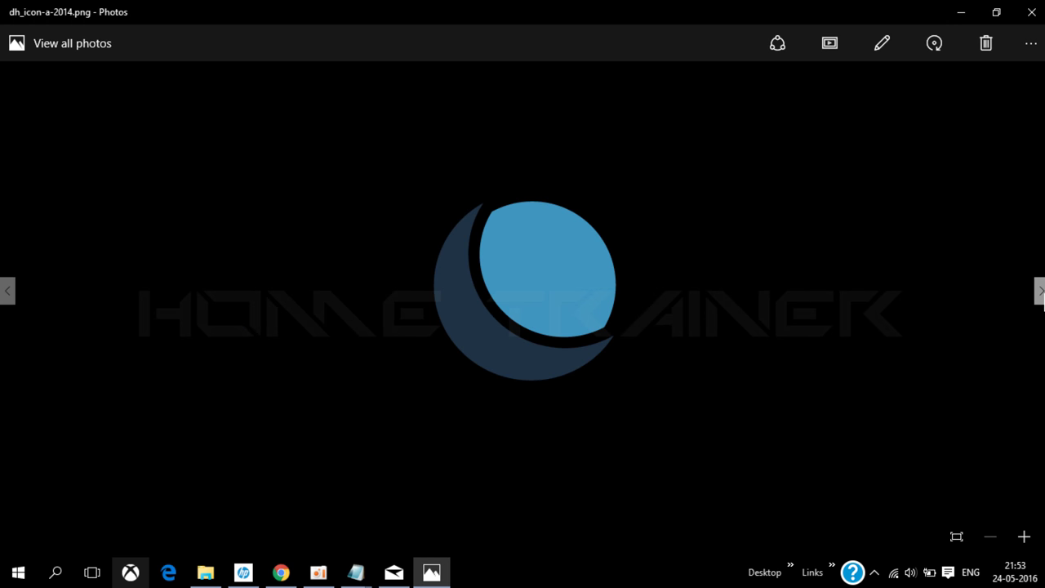
{"action": "left_click", "coordinate": [1041, 295]}
{"action": "left_click", "coordinate": [1041, 295]}
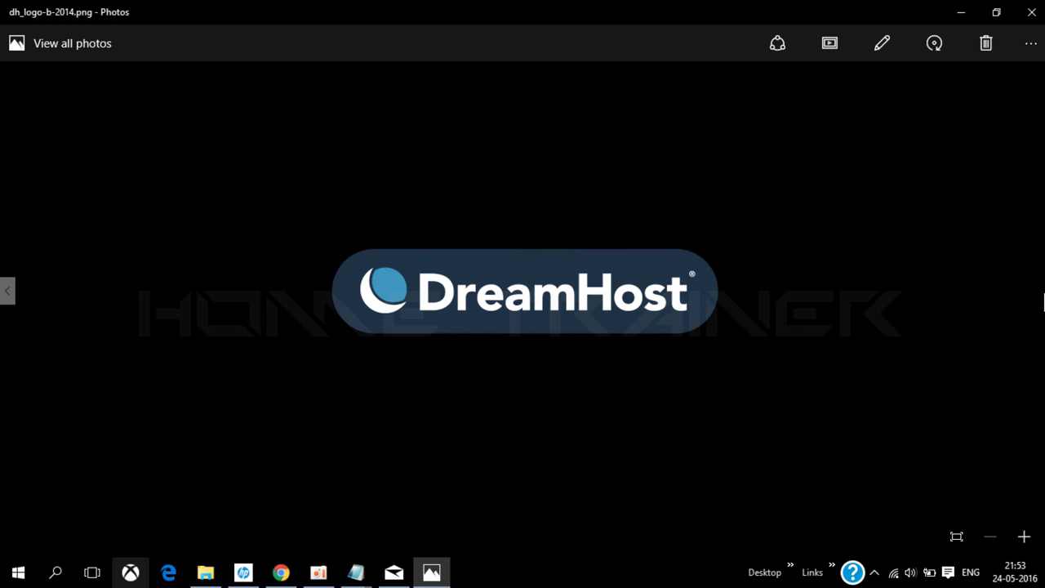
{"action": "left_click", "coordinate": [11, 300]}
{"action": "left_click", "coordinate": [11, 300]}
{"action": "left_click", "coordinate": [11, 301]}
{"action": "left_click", "coordinate": [11, 301]}
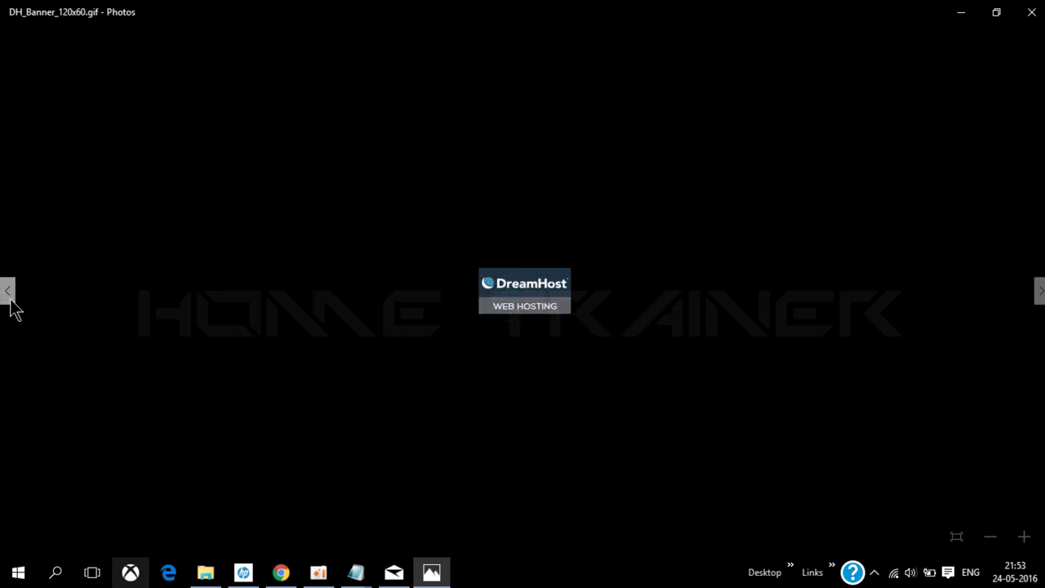
{"action": "left_click", "coordinate": [11, 300]}
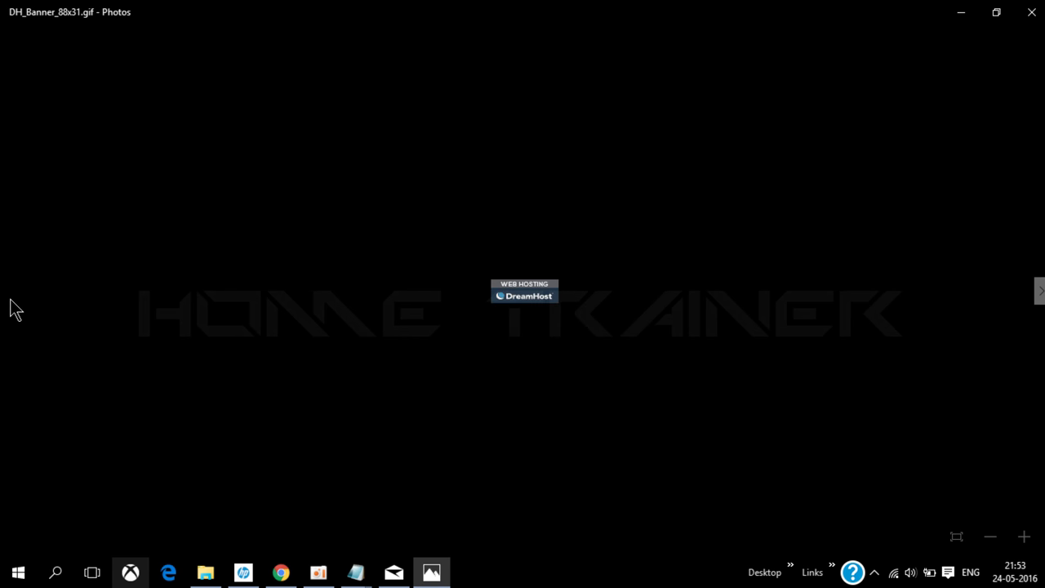
{"action": "left_click", "coordinate": [1030, 13]}
Step: Refresh the DreamHost Banners & logos folder and select the dh_icon-a-2014 EPS file
{"action": "right_click", "coordinate": [488, 297]}
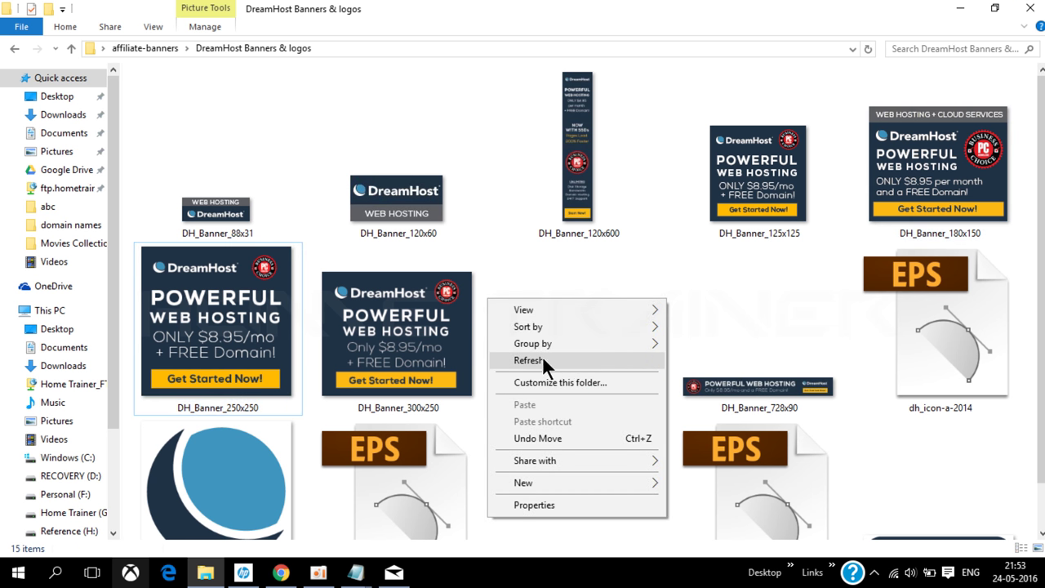
{"action": "left_click", "coordinate": [542, 357]}
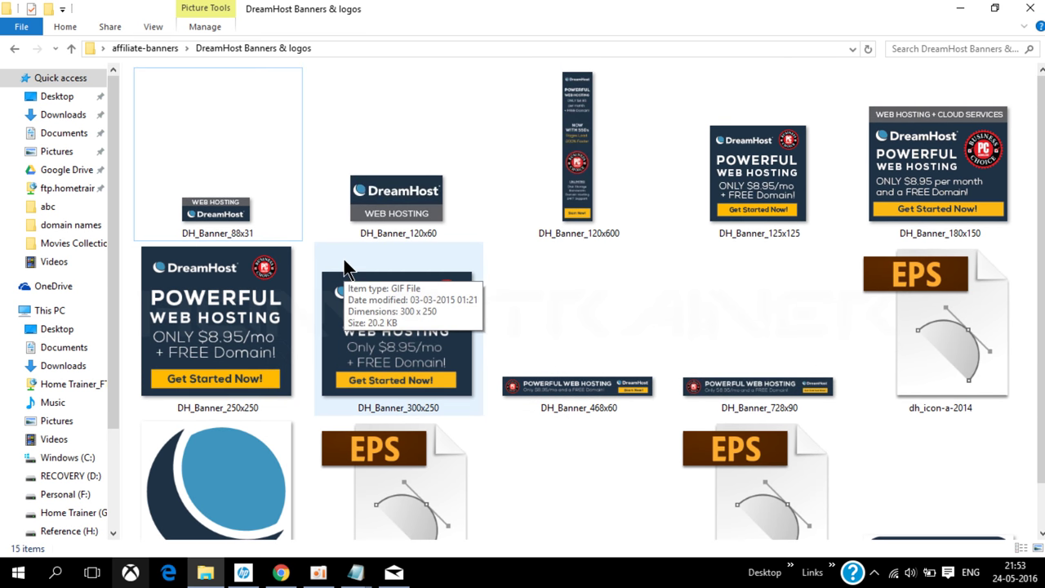
{"action": "left_click", "coordinate": [916, 330]}
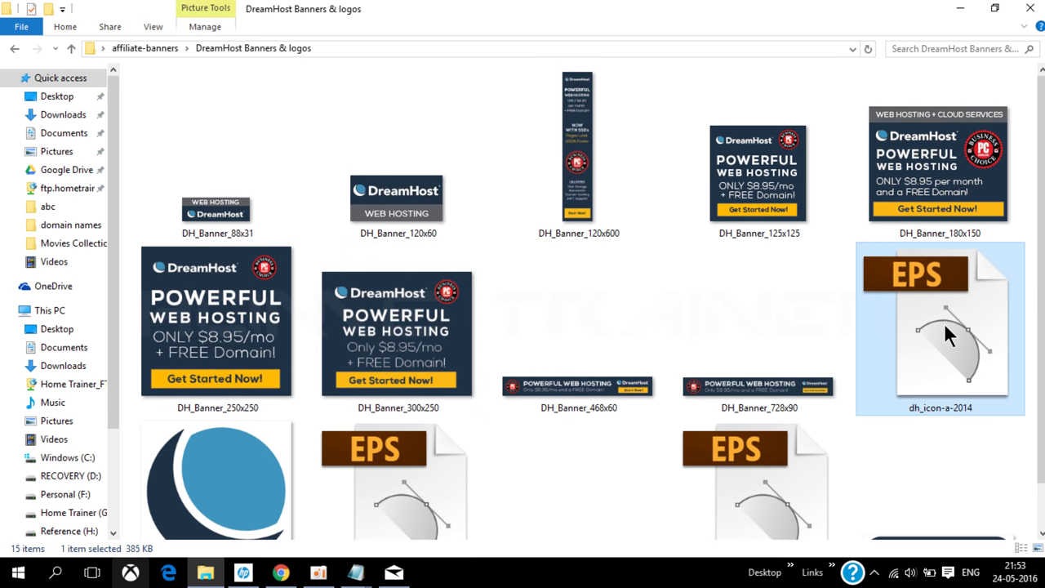
Step: Open a new Notepad window, move it over the banner thumbnails and write "That's all for this video..."
{"action": "key", "text": "super+r"}
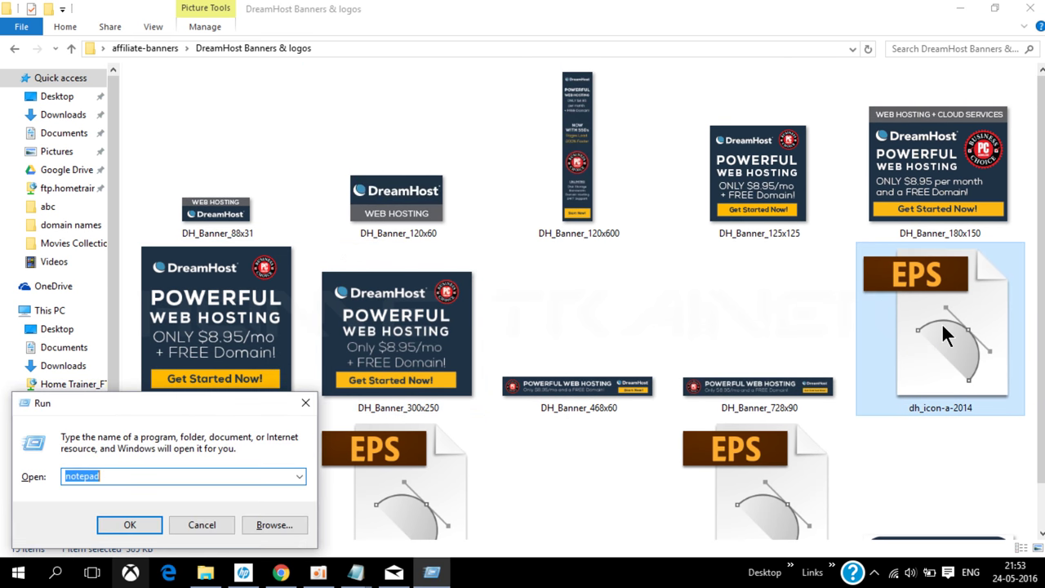
{"action": "key", "text": "Return"}
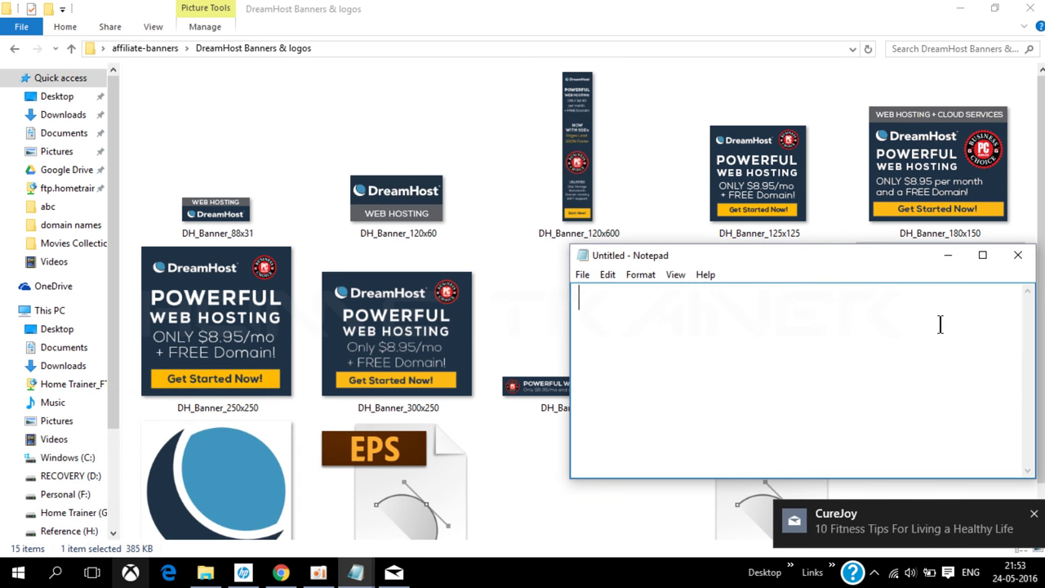
{"action": "left_click_drag", "start_coordinate": [798, 256], "coordinate": [474, 223]}
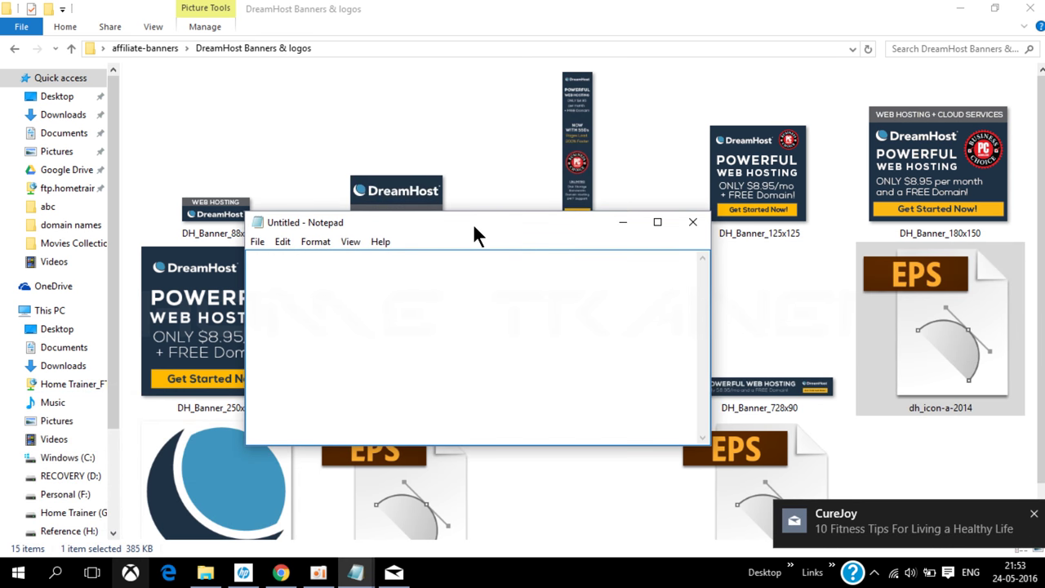
{"action": "type", "text": "That"}
{"action": "type", "text": "a"}
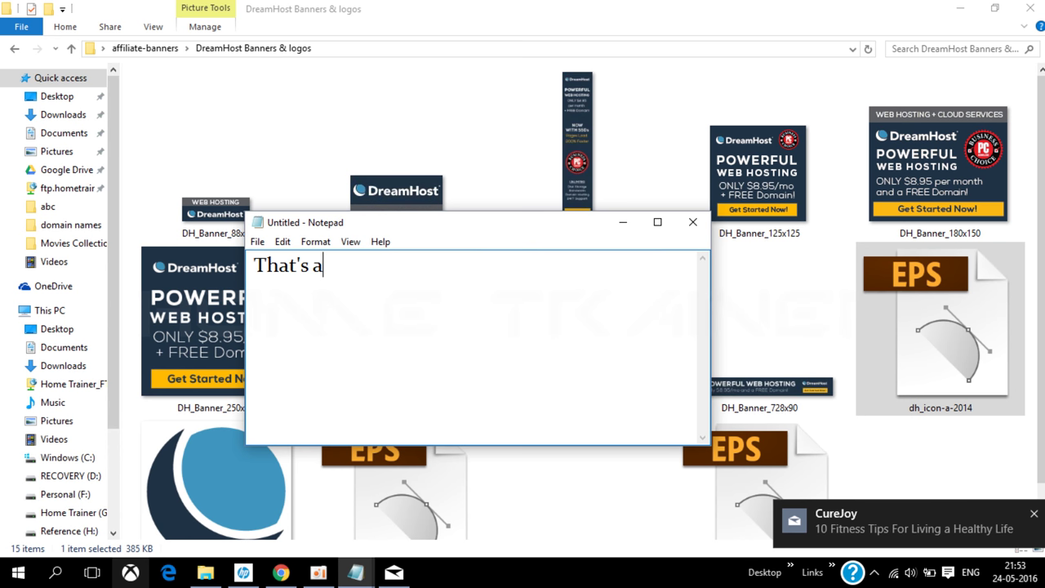
{"action": "type", "text": "ll for this video"}
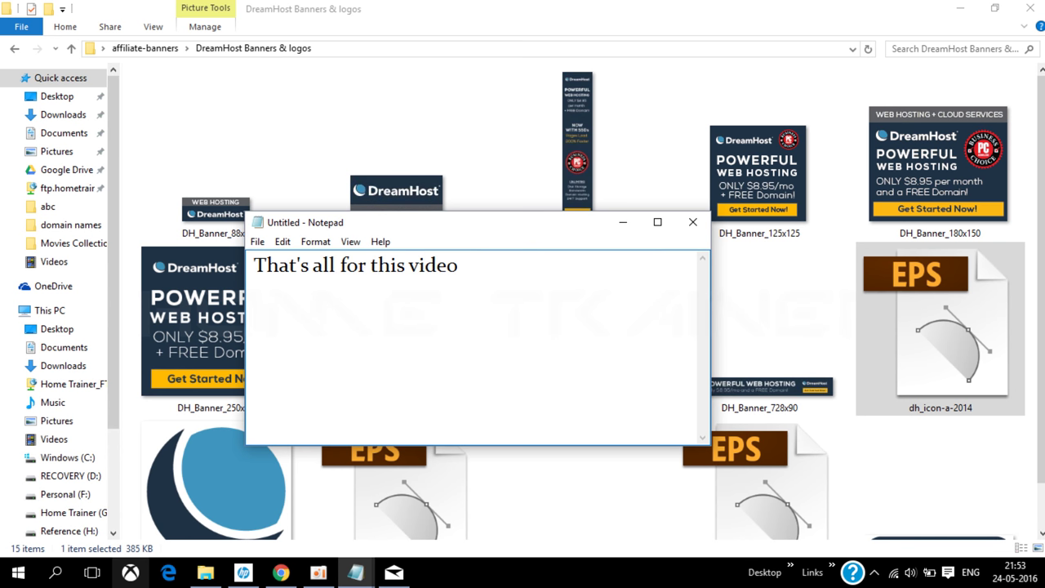
{"action": "type", "text": "...  "}
Step: Add the line "in next video watch how to make a affiliate post using wordpress." below a blank line in the note
{"action": "type", "text": "in "}
{"action": "type", "text": "next"}
{"action": "type", "text": " vid"}
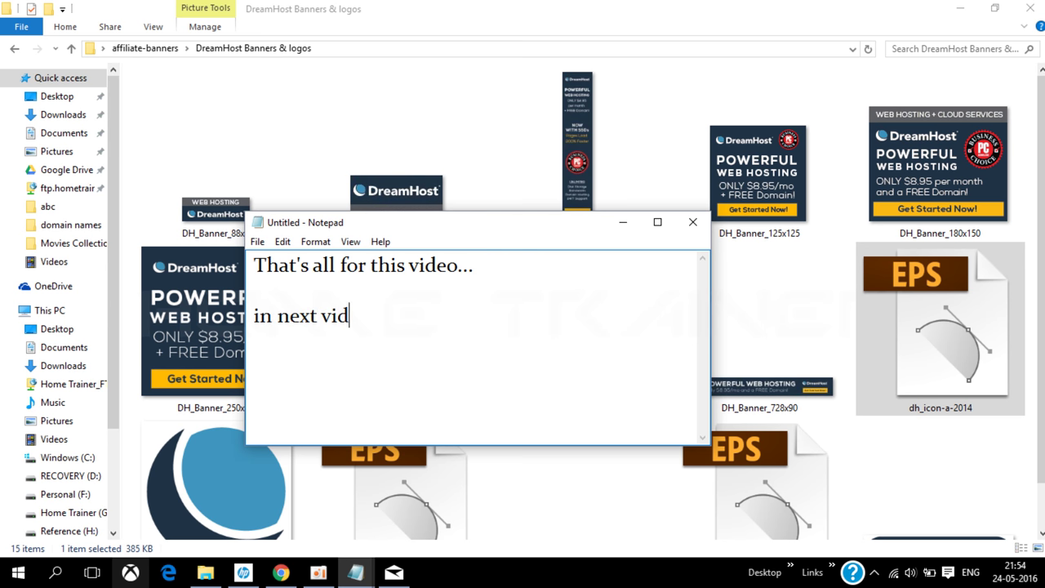
{"action": "type", "text": "eo watch to"}
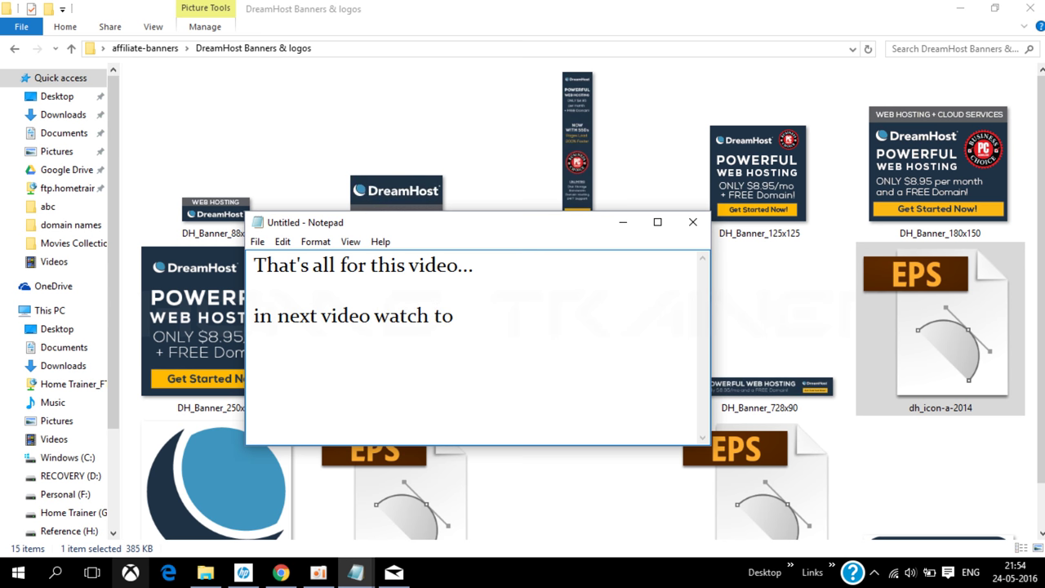
{"action": "key", "text": "BackSpace"}
{"action": "key", "text": "BackSpace"}
{"action": "key", "text": "BackSpace"}
{"action": "type", "text": "how to makea"}
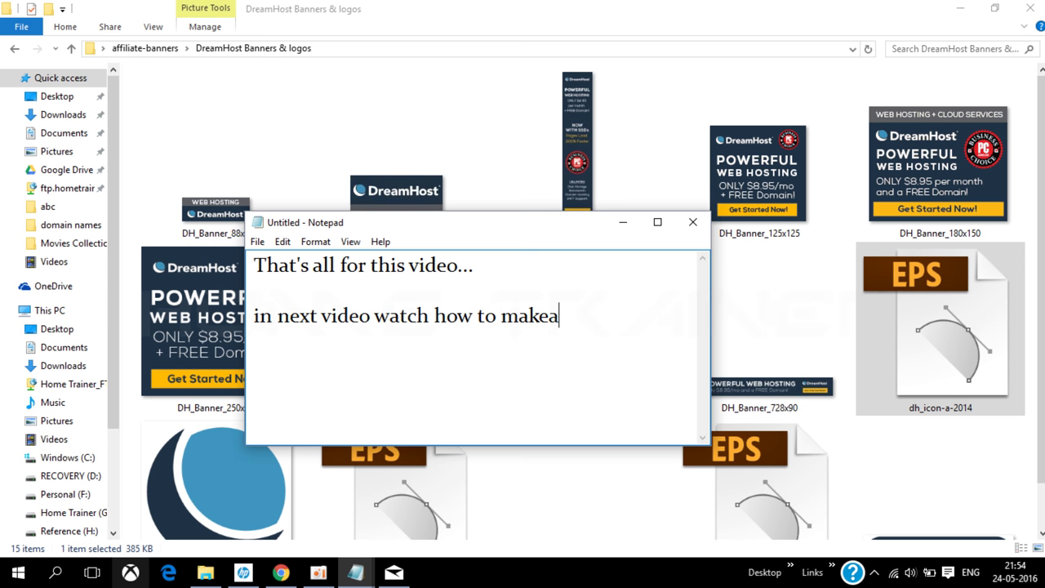
{"action": "key", "text": "BackSpace"}
{"action": "type", "text": "a affiliate "}
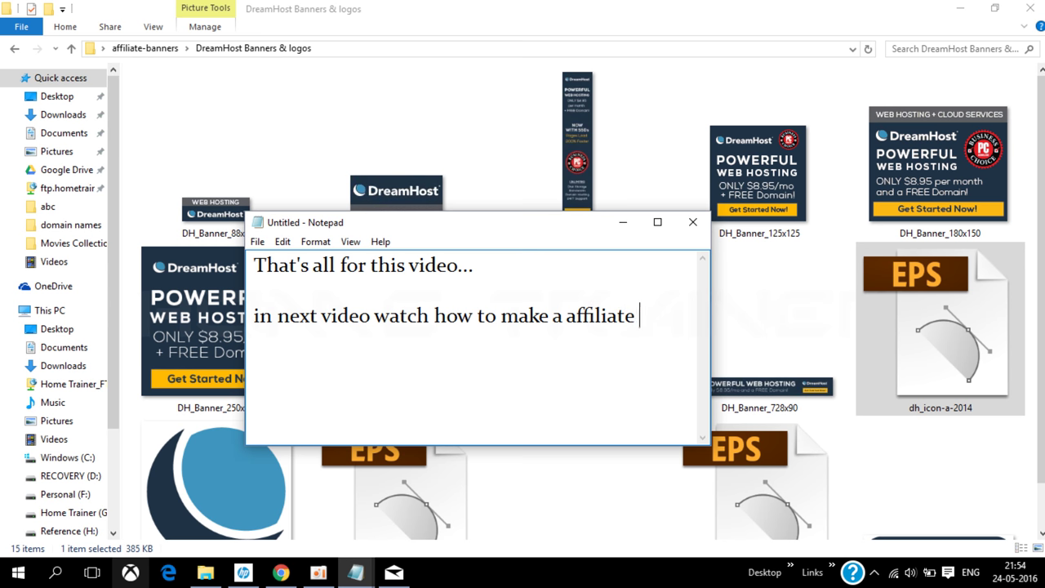
{"action": "type", "text": "post usin"}
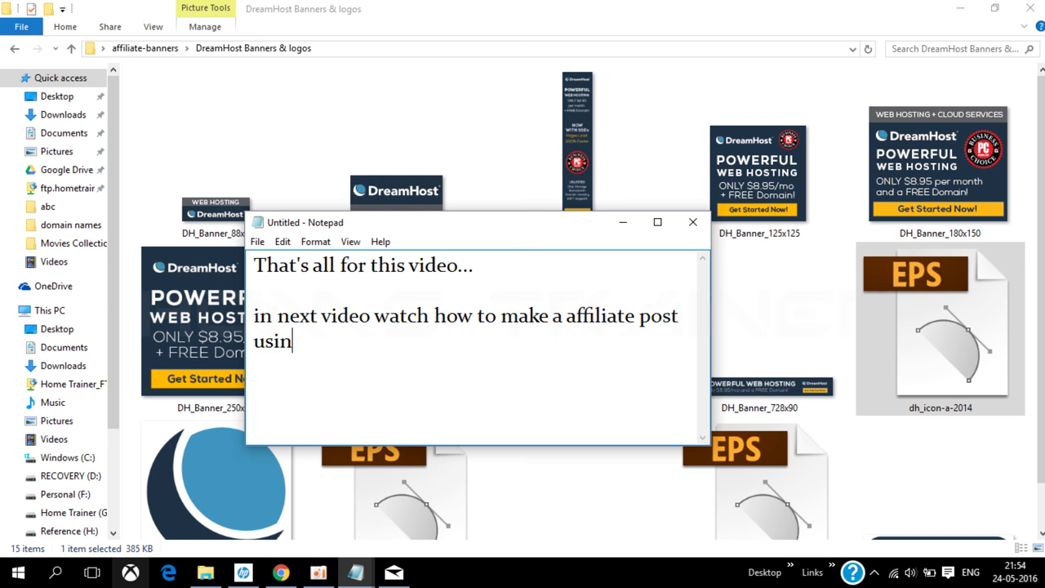
{"action": "type", "text": "g wordpress"}
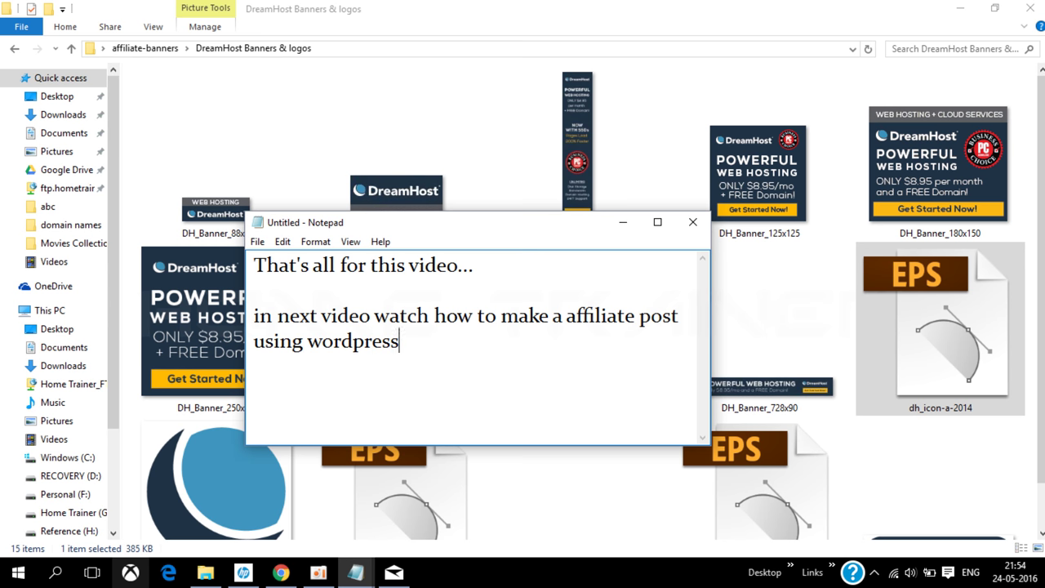
{"action": "type", "text": "."}
Step: Add a separate paragraph reading "find the link below in description." to the note
{"action": "key", "text": "Return"}
{"action": "key", "text": "Return"}
{"action": "type", "text": "Thank"}
{"action": "key", "text": "shift+Home"}
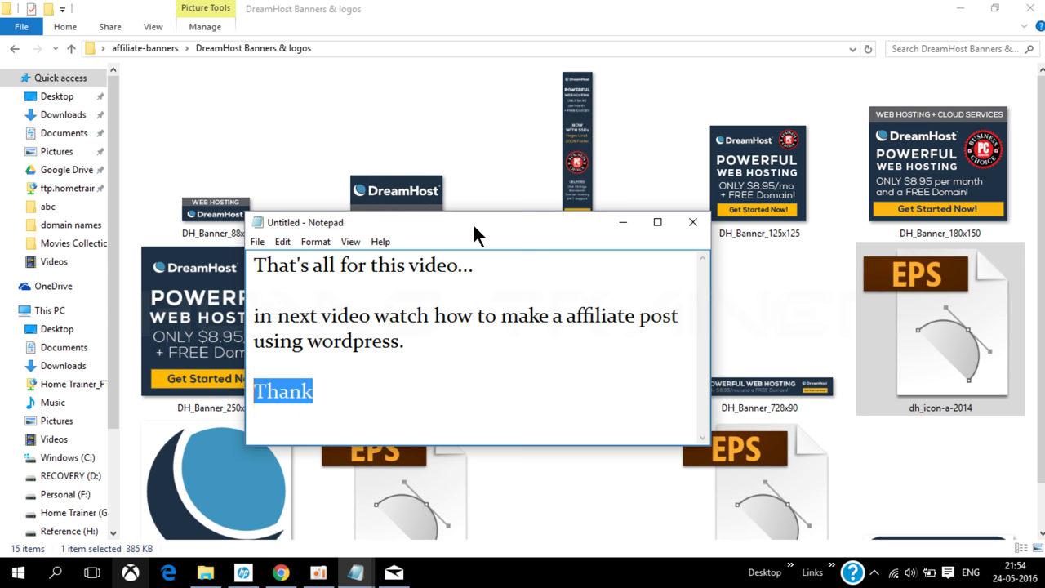
{"action": "type", "text": "find the "}
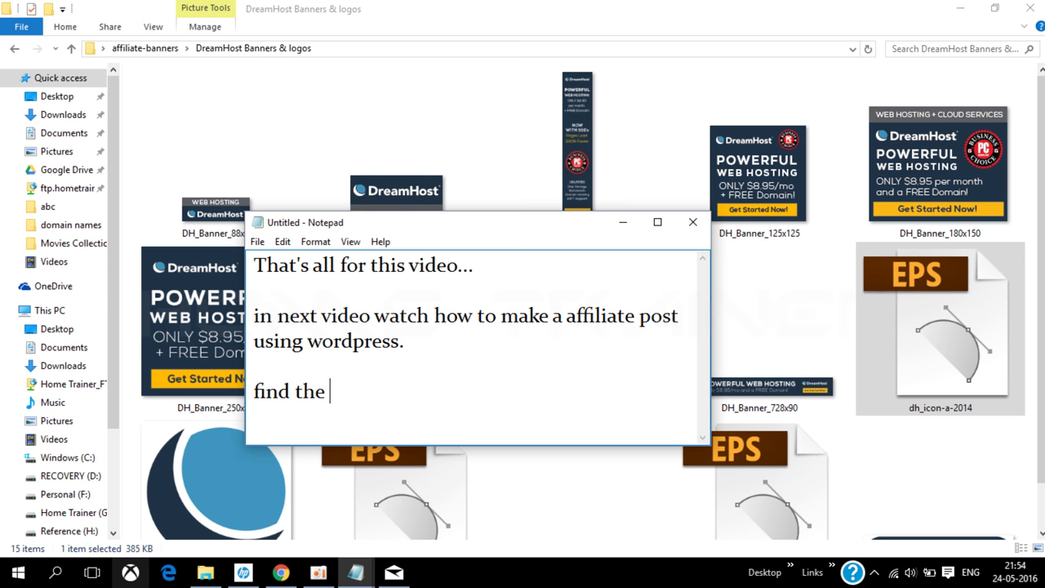
{"action": "type", "text": "link be"}
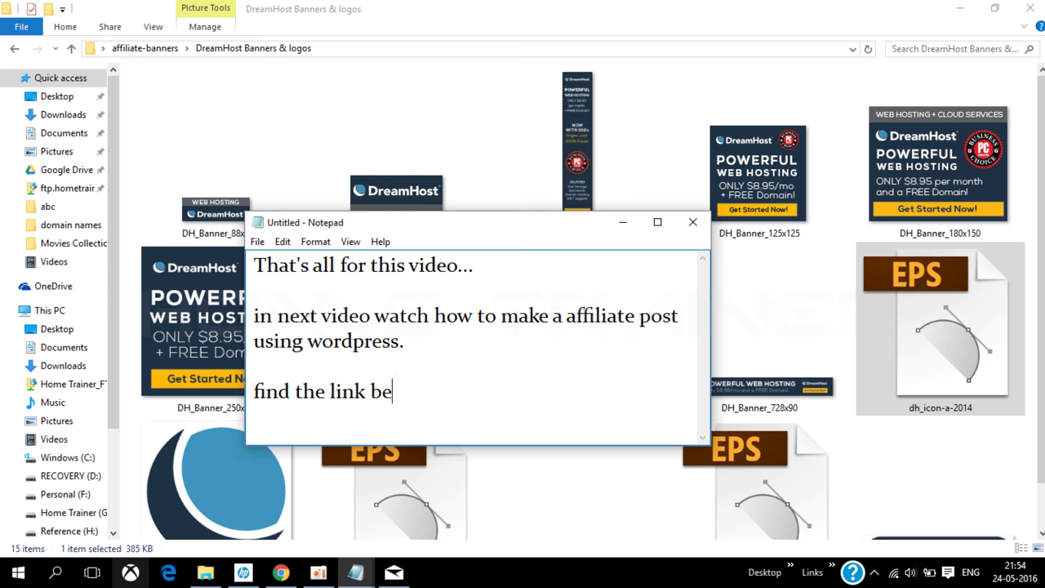
{"action": "type", "text": "low in des"}
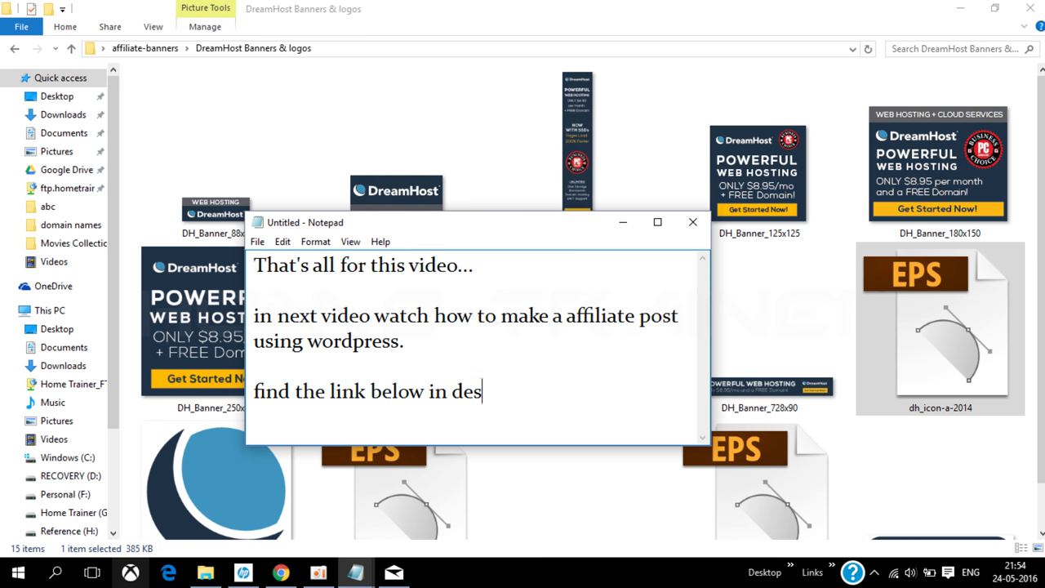
{"action": "type", "text": "cription."}
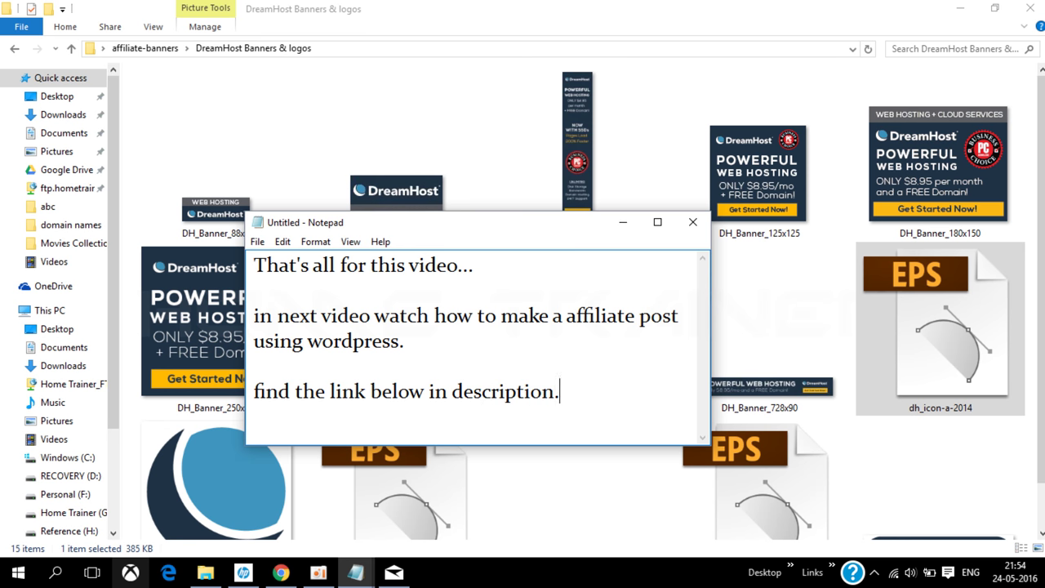
Step: End the note with the closing line "Thanks for Watching!." after a blank line
{"action": "key", "text": "Return"}
{"action": "key", "text": "Return"}
{"action": "type", "text": "Than"}
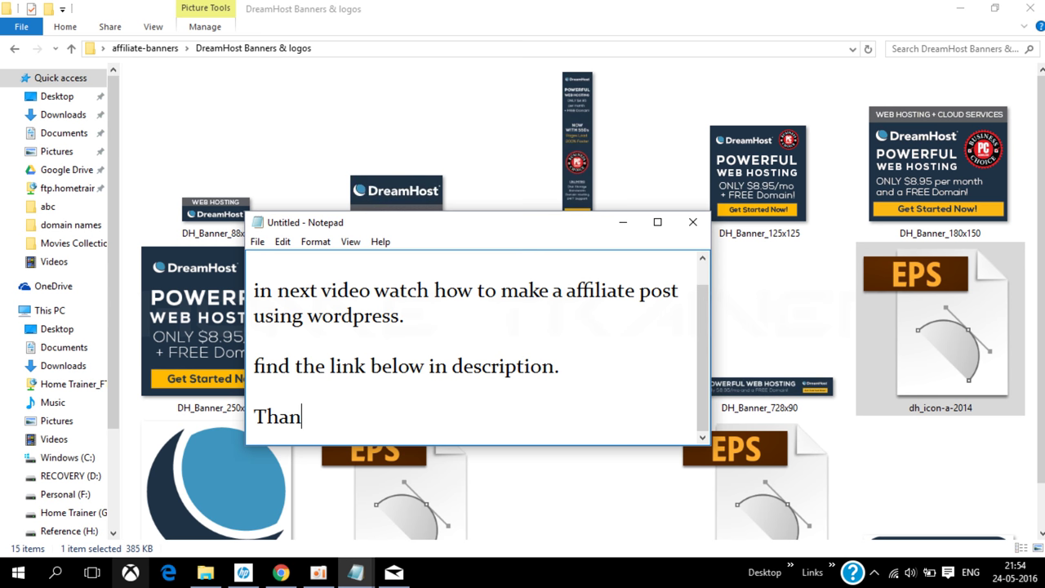
{"action": "type", "text": "ks for Watching"}
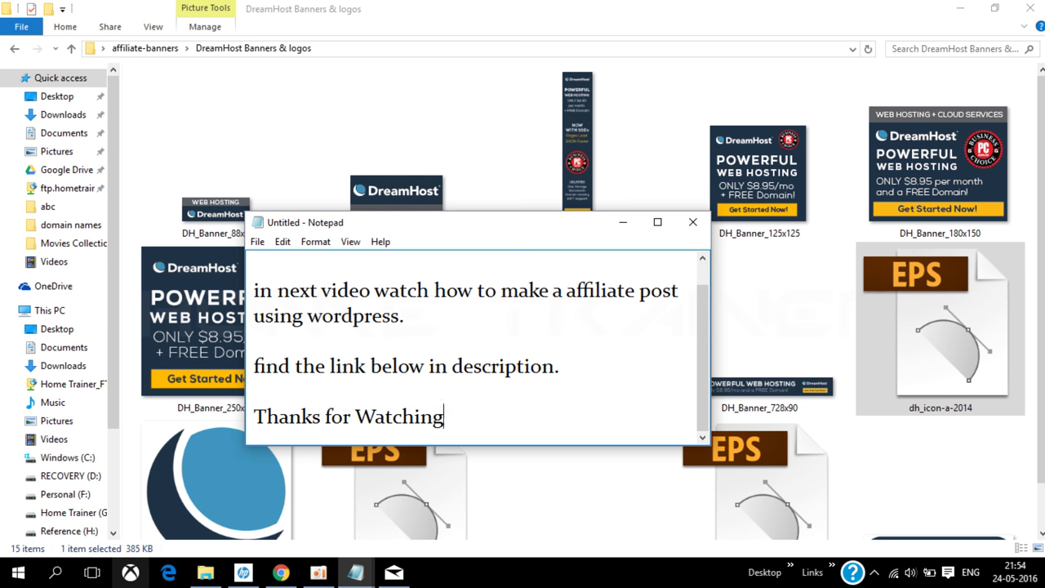
{"action": "type", "text": "!."}
Step: Show the desktop and select the affiliate-banners archive together with its extracted folder
{"action": "key", "text": "super+d"}
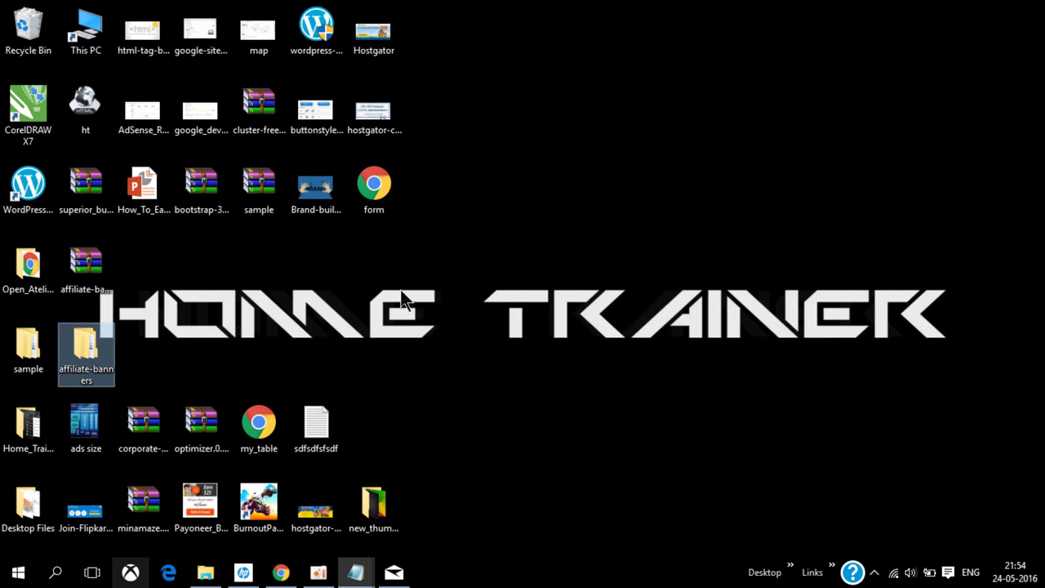
{"action": "left_click_drag", "start_coordinate": [960, 280], "coordinate": [65, 366]}
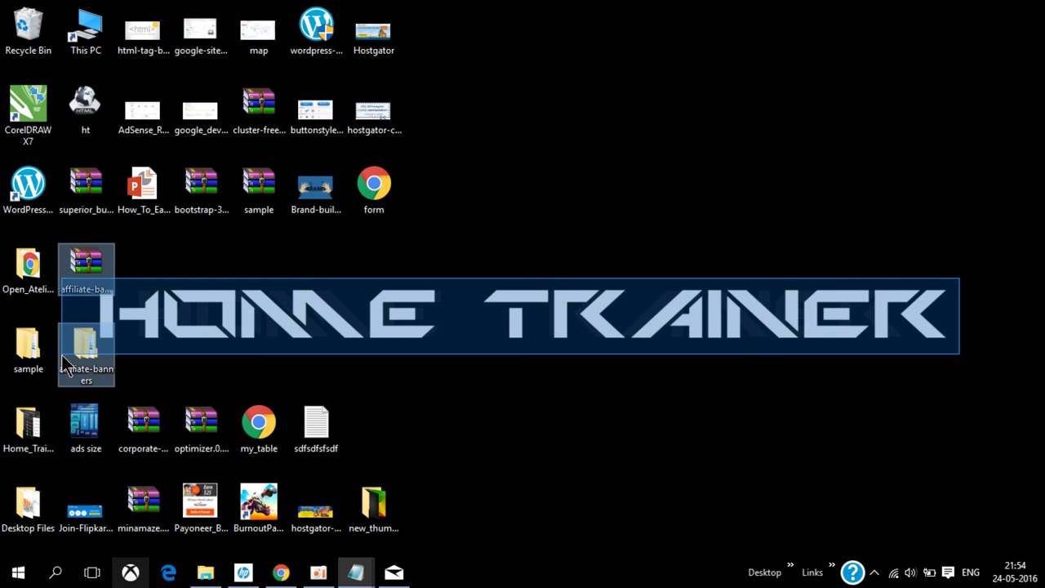